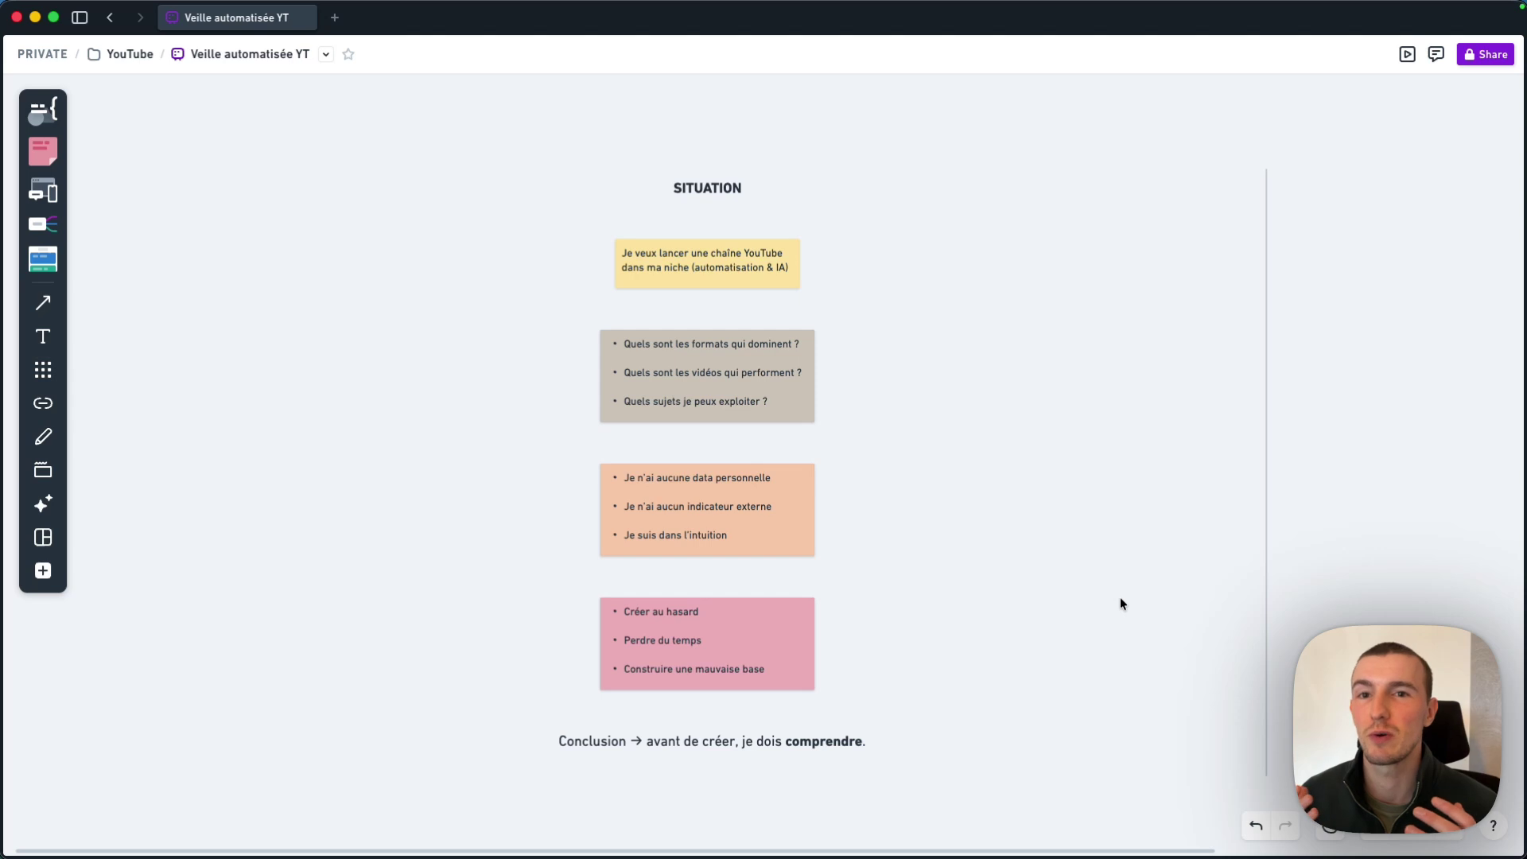
Read through the SITUATION notes on the whiteboard, from the YouTube channel idea down to the conclusion.
{"action": "key", "text": "super+equal"}
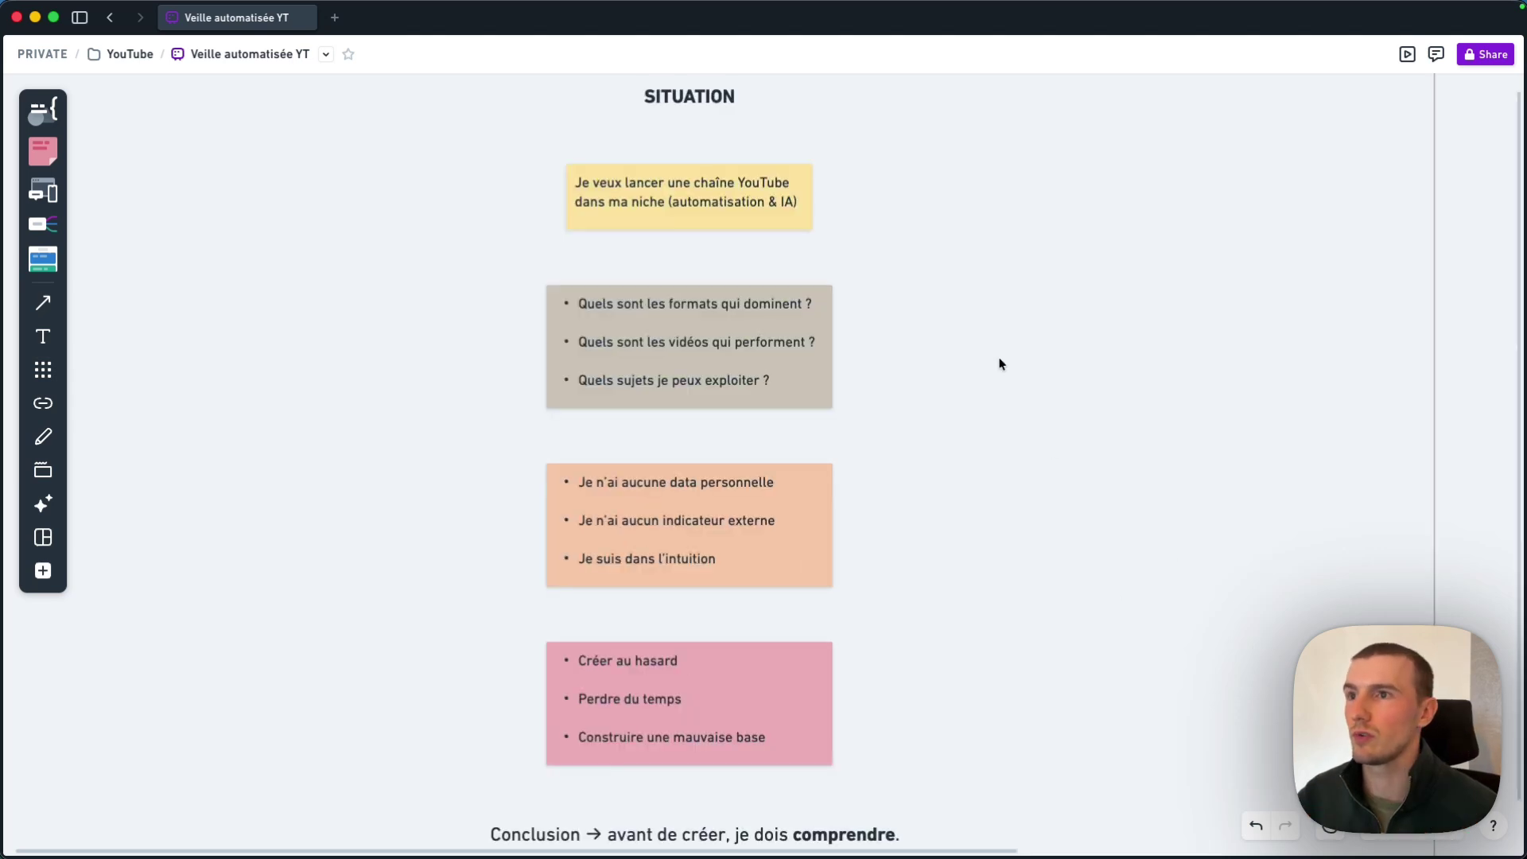
{"action": "left_click_drag", "start_coordinate": [961, 269], "coordinate": [965, 295]}
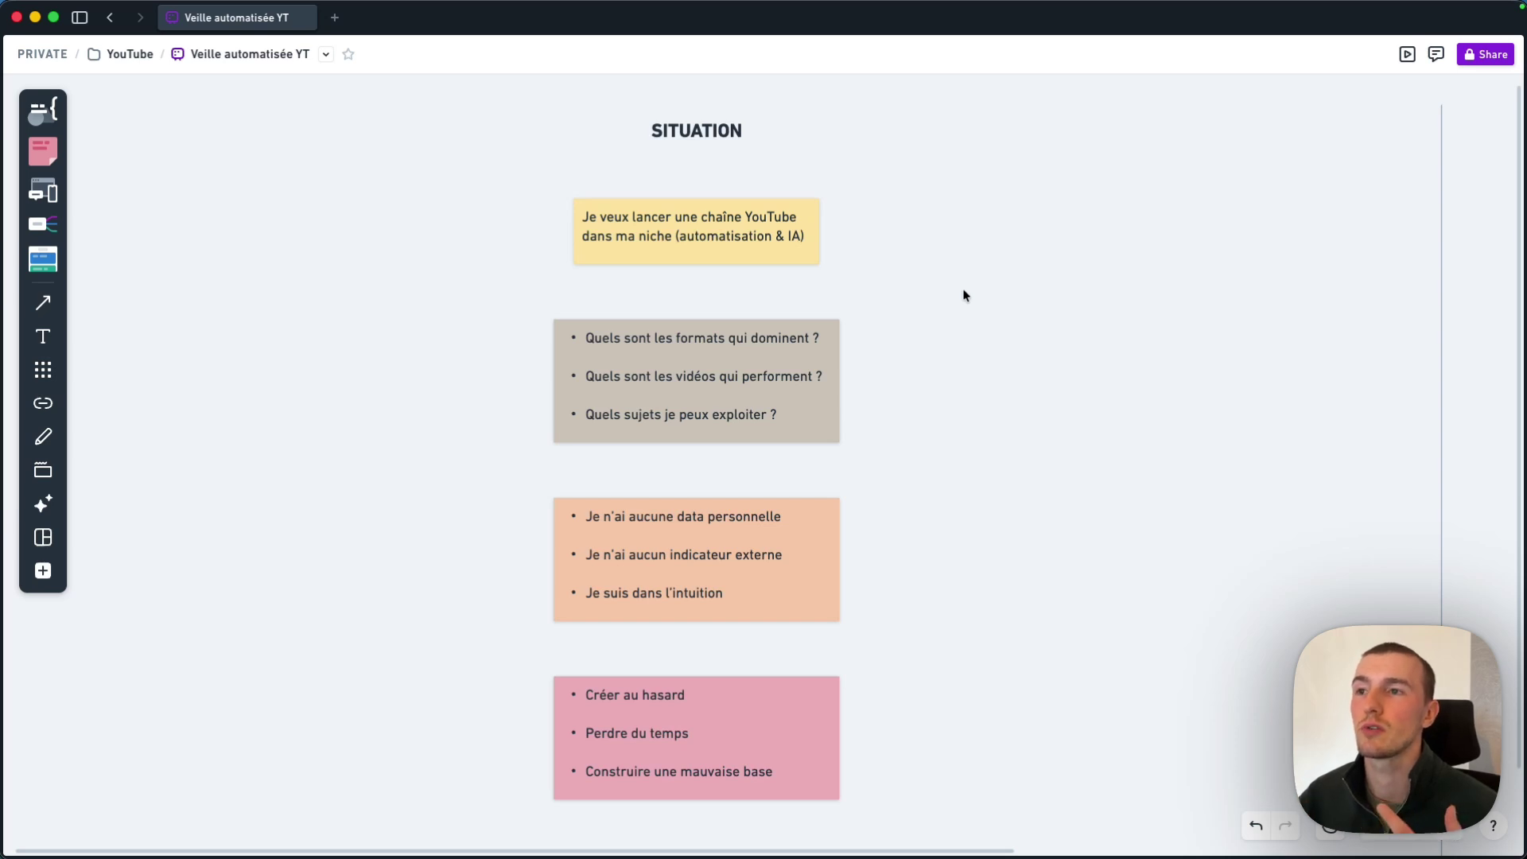
{"action": "scroll", "coordinate": [965, 296], "scroll_direction": "up", "scroll_amount": 1}
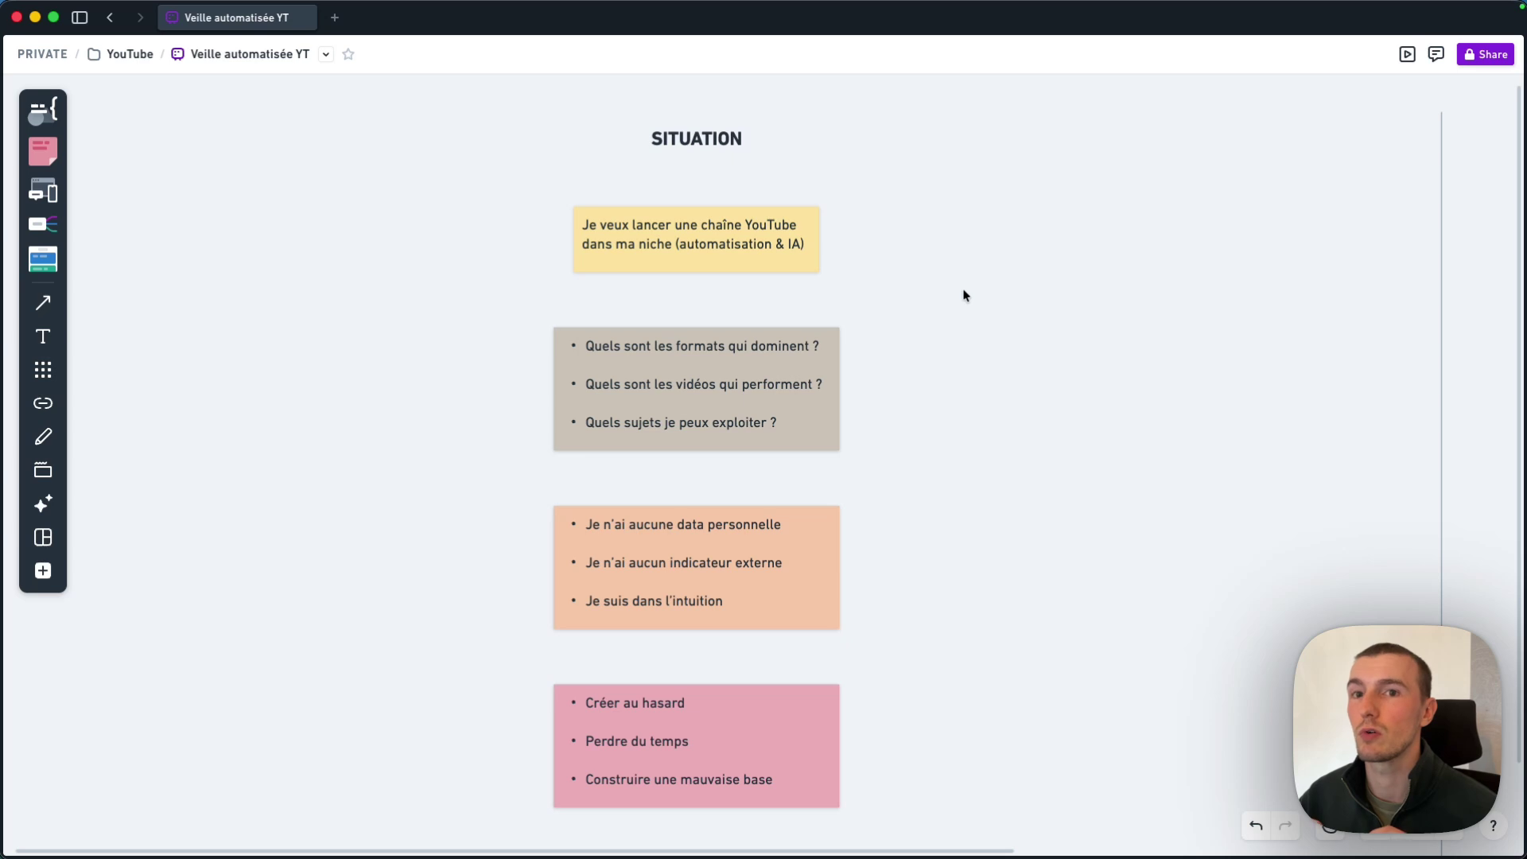
{"action": "scroll", "coordinate": [965, 296], "scroll_direction": "left", "scroll_amount": 1}
{"action": "scroll", "coordinate": [964, 296], "scroll_direction": "down", "scroll_amount": 1}
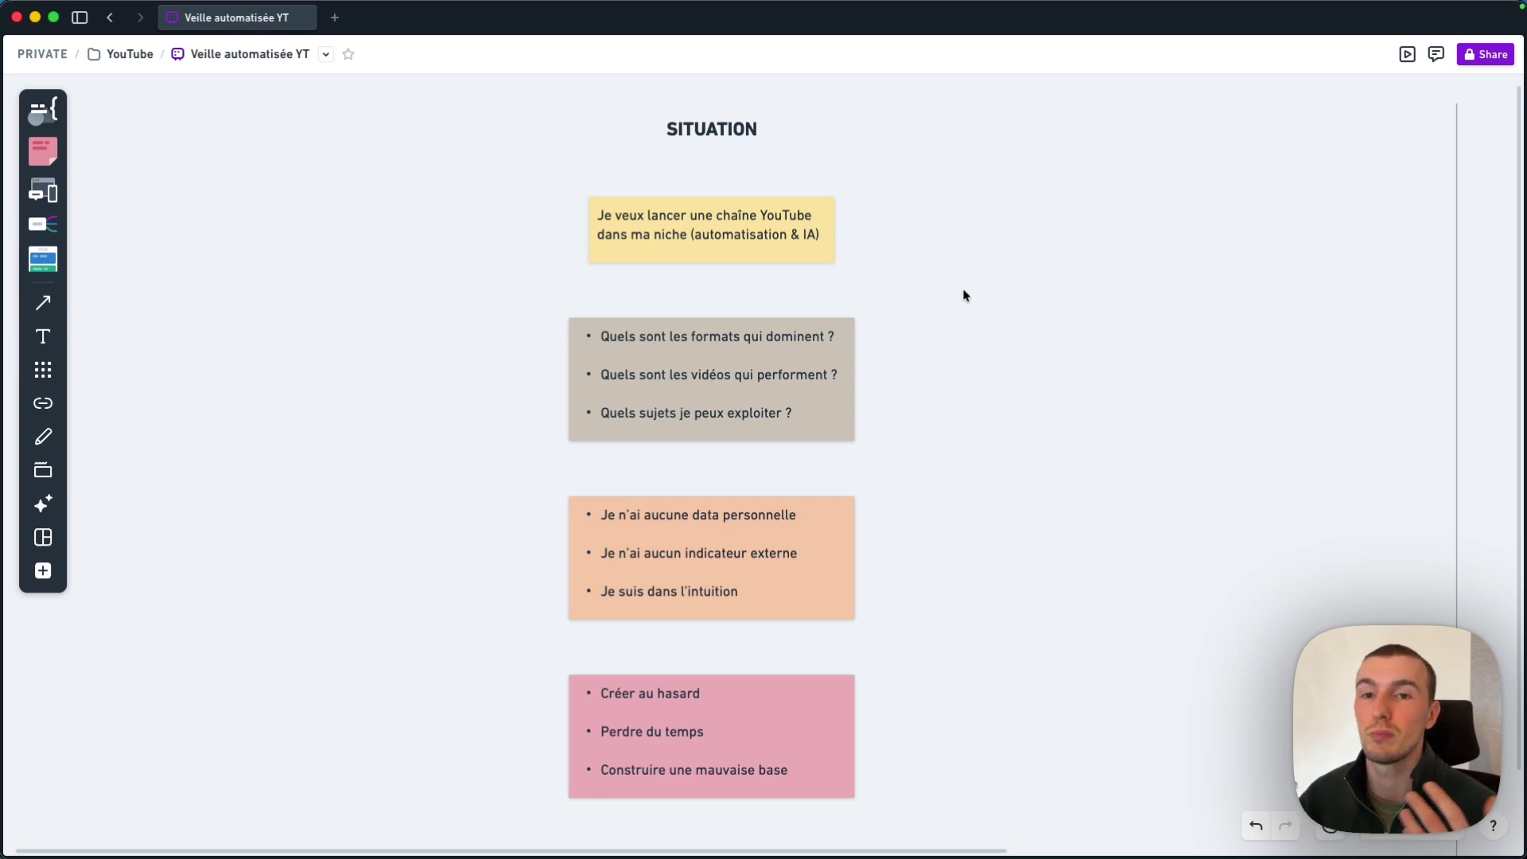
{"action": "scroll", "coordinate": [964, 296], "scroll_direction": "down", "scroll_amount": 3}
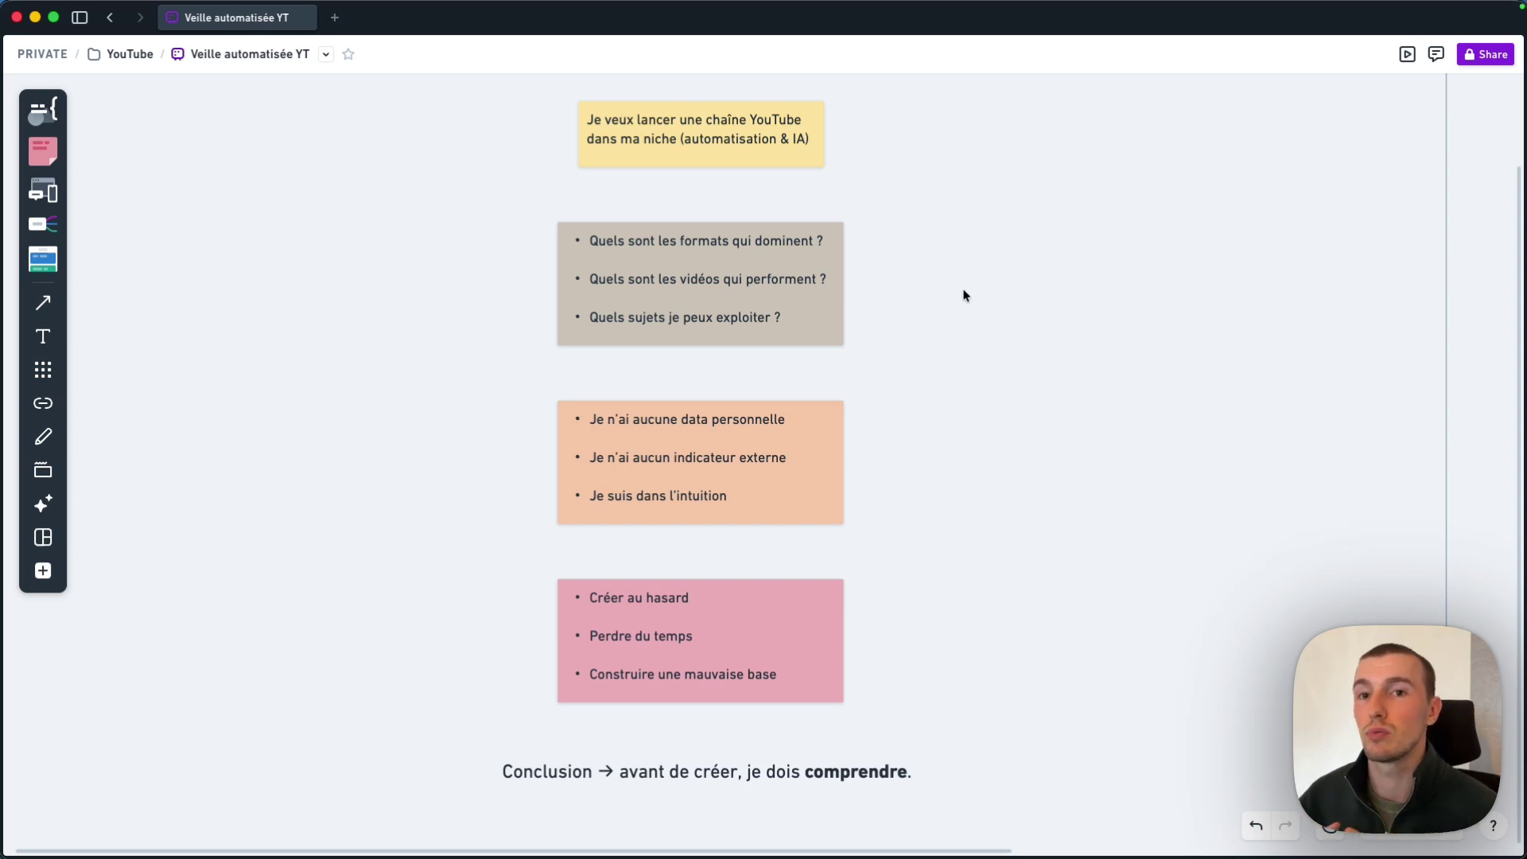
{"action": "scroll", "coordinate": [888, 631], "scroll_direction": "down", "scroll_amount": 2}
{"action": "scroll", "coordinate": [888, 631], "scroll_direction": "right", "scroll_amount": 1}
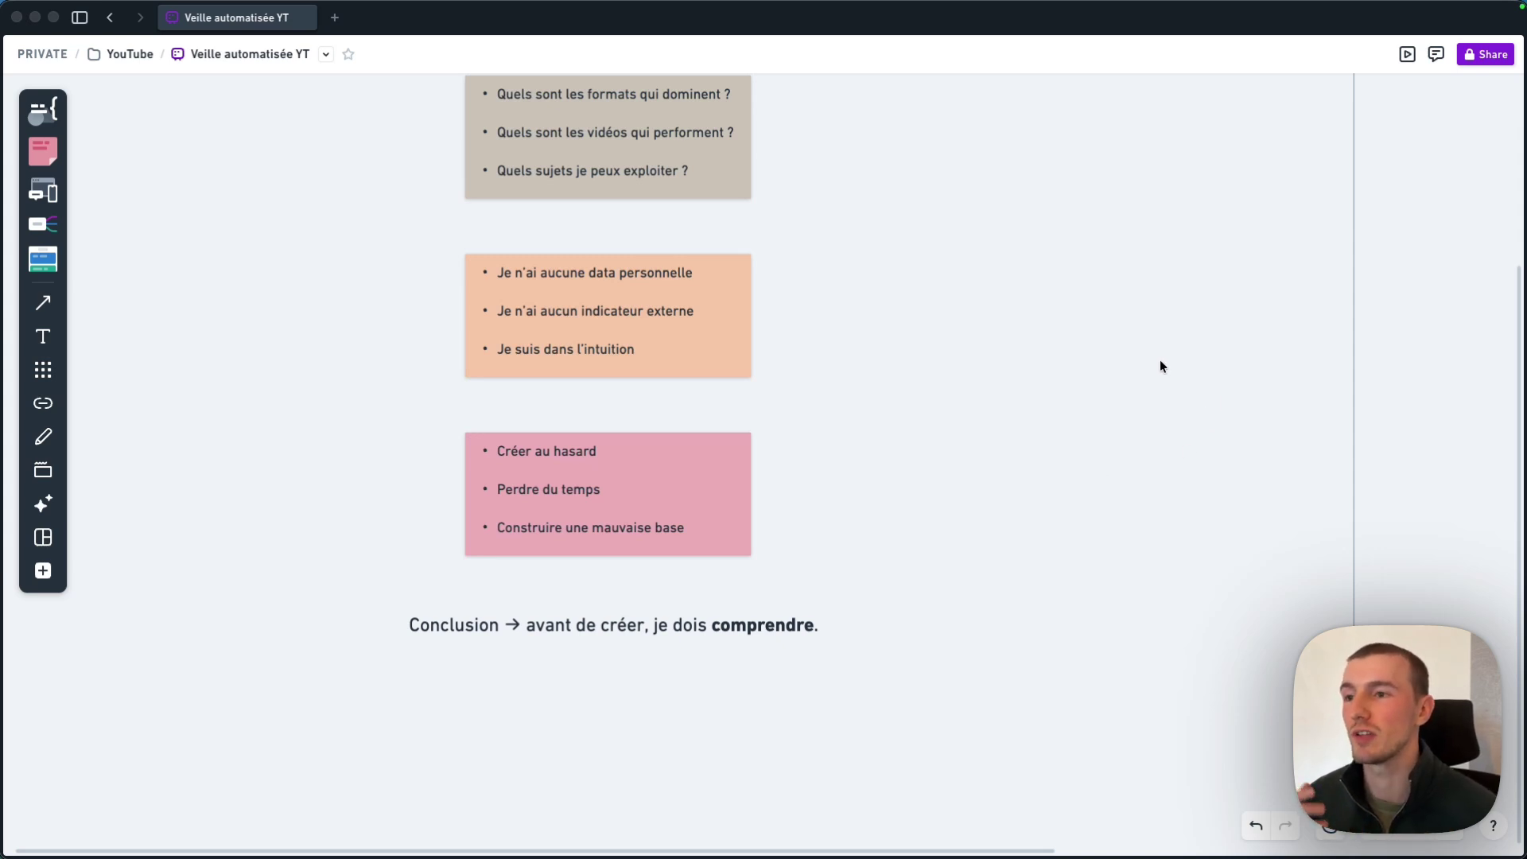
Examine the PROCESS flowchart beside the SITUATION notes, from identifying reference channels to the weekly video summary.
{"action": "left_click", "coordinate": [1060, 389]}
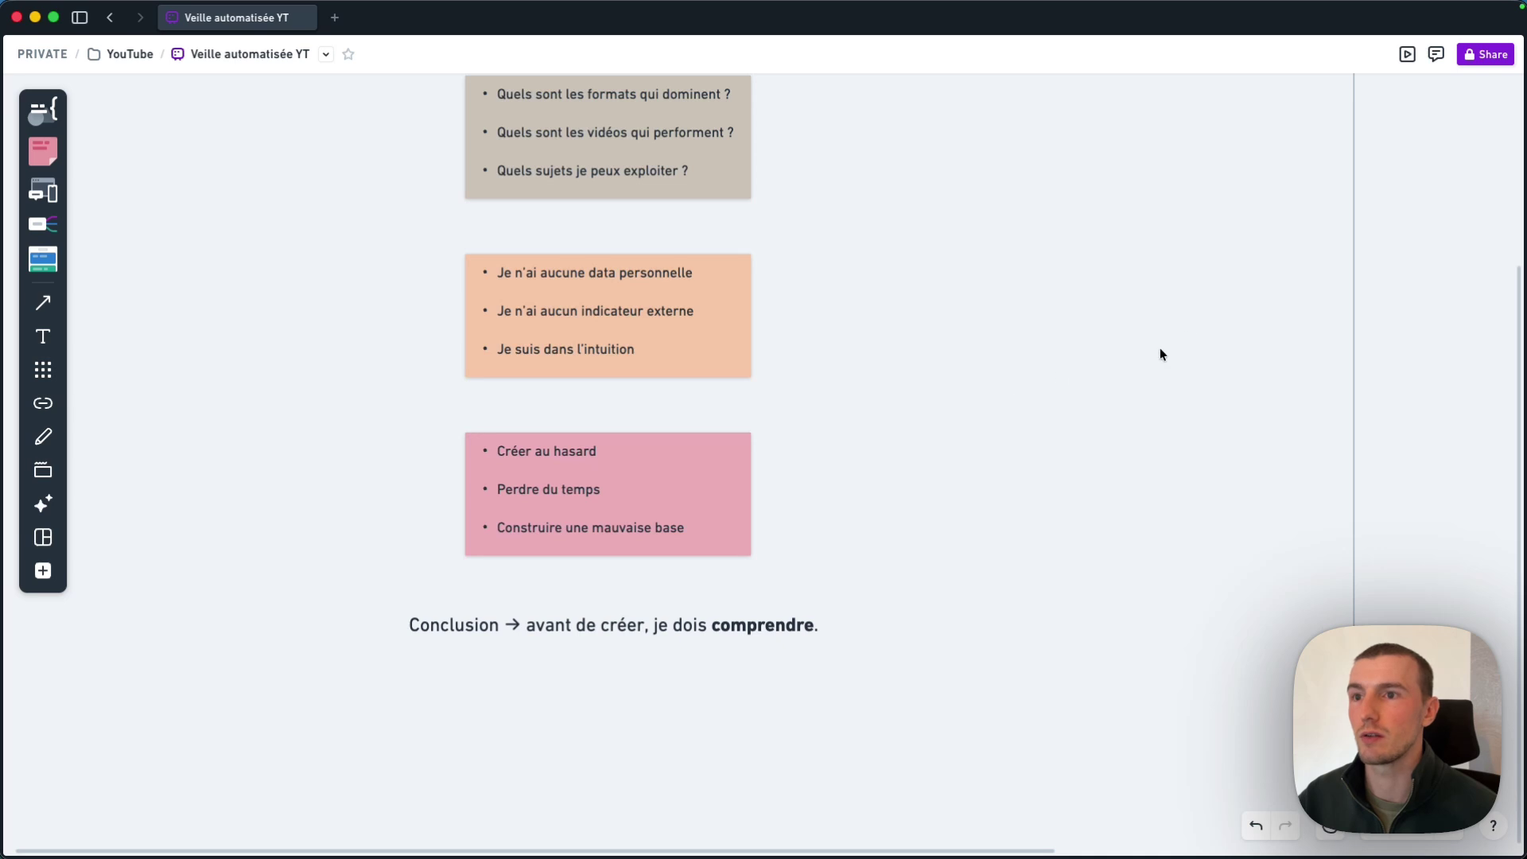
{"action": "left_click_drag", "start_coordinate": [1142, 341], "coordinate": [654, 486]}
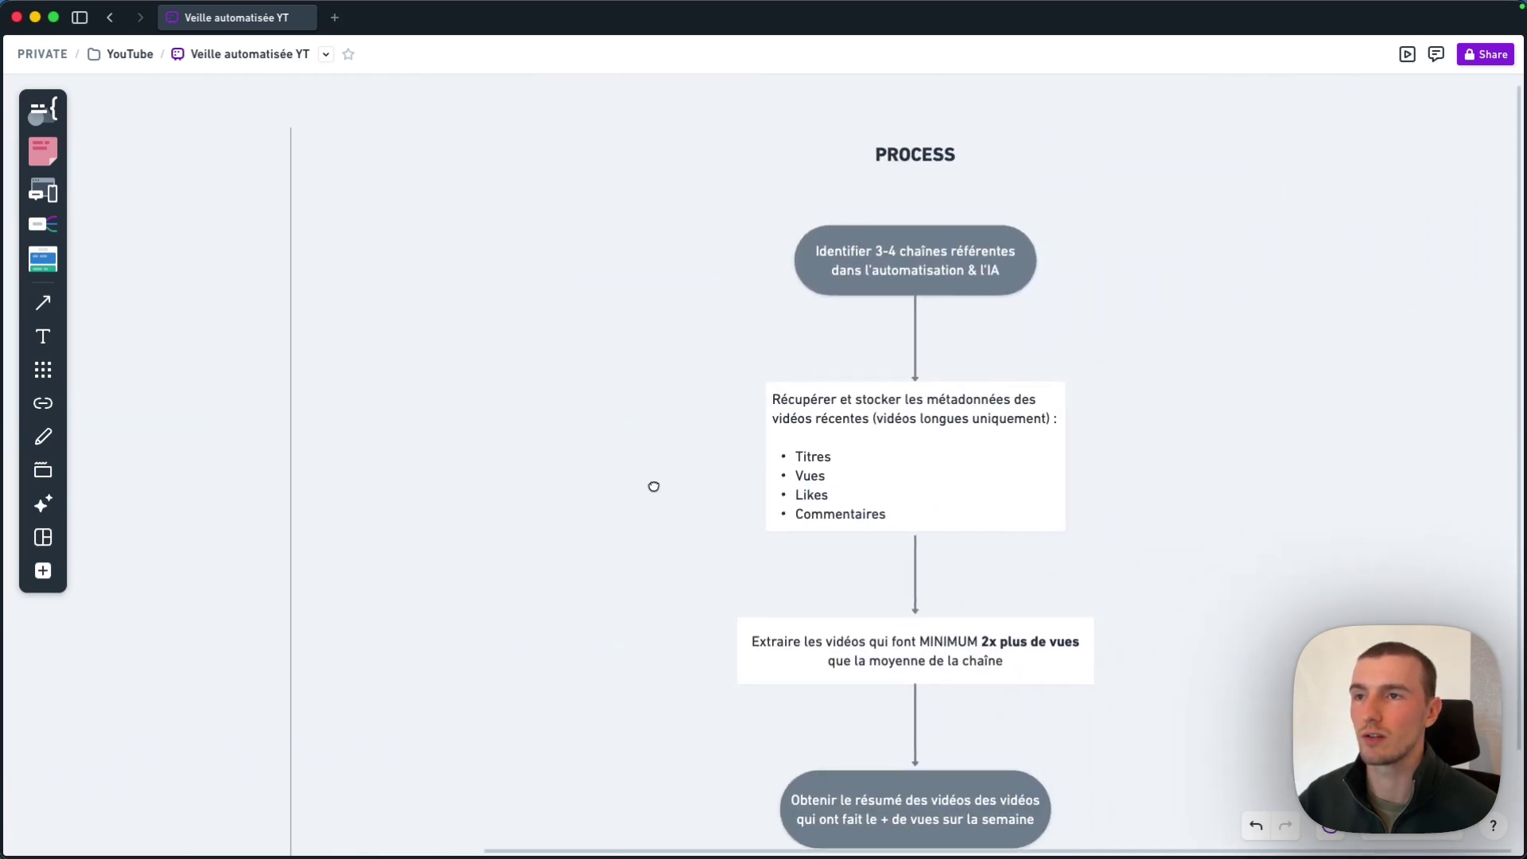
{"action": "left_click_drag", "start_coordinate": [1190, 365], "coordinate": [1051, 323]}
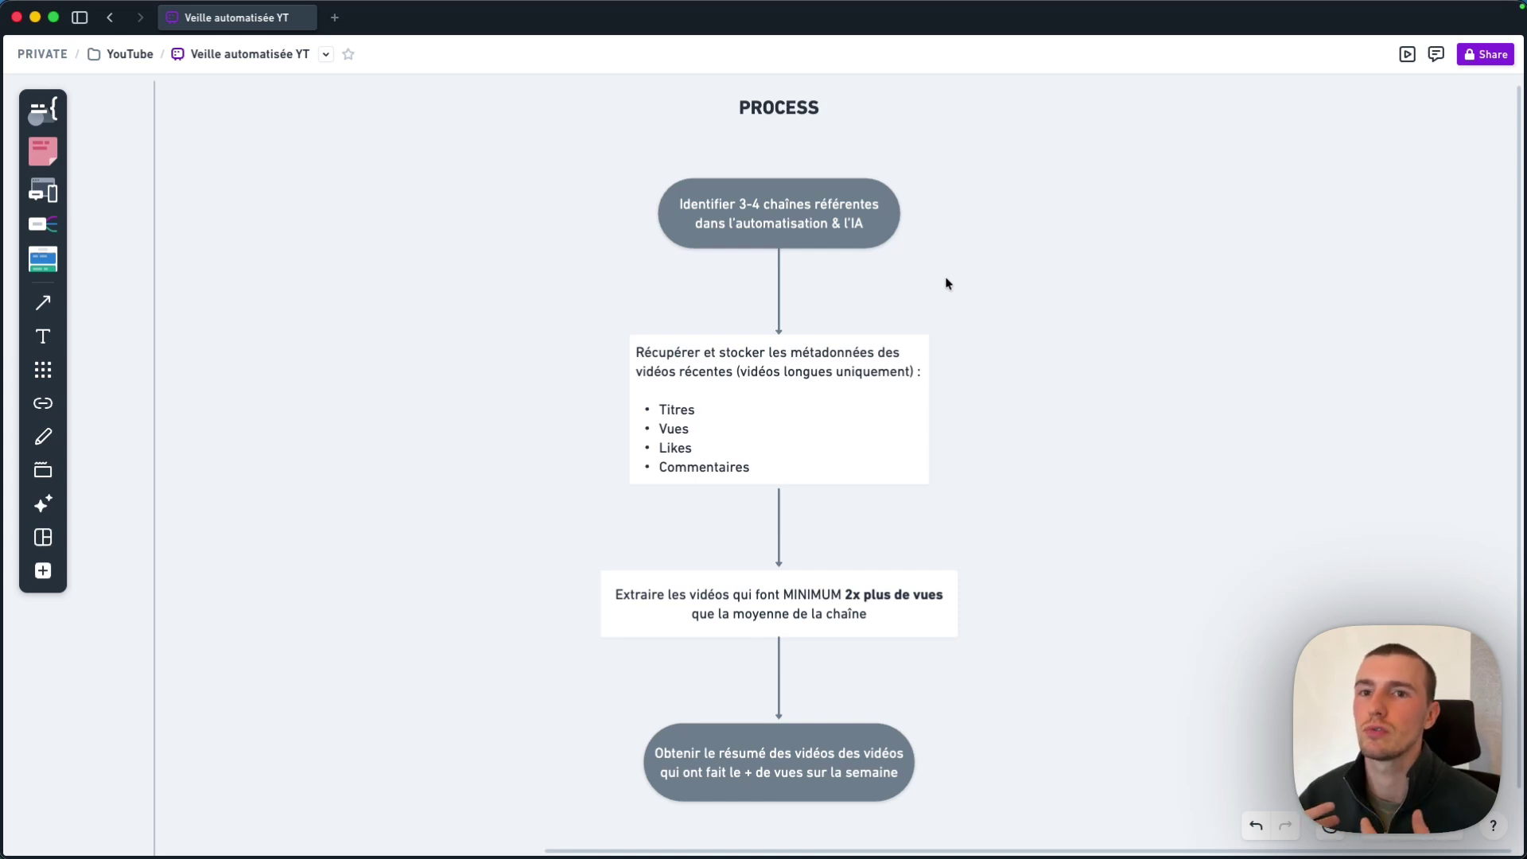
{"action": "scroll", "coordinate": [947, 283], "scroll_direction": "right", "scroll_amount": 2}
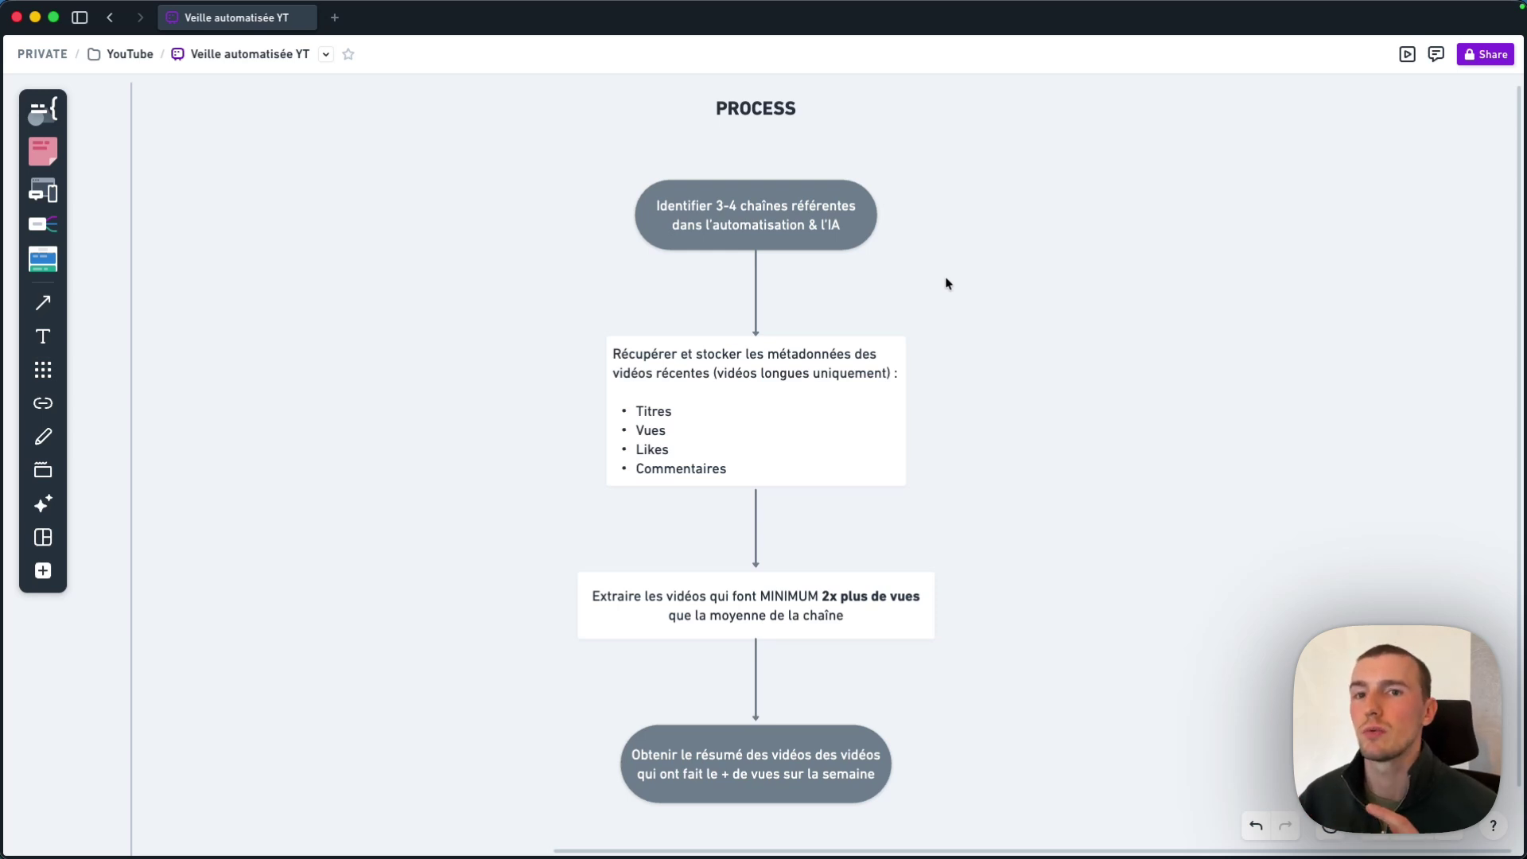
{"action": "scroll", "coordinate": [947, 283], "scroll_direction": "right", "scroll_amount": 1}
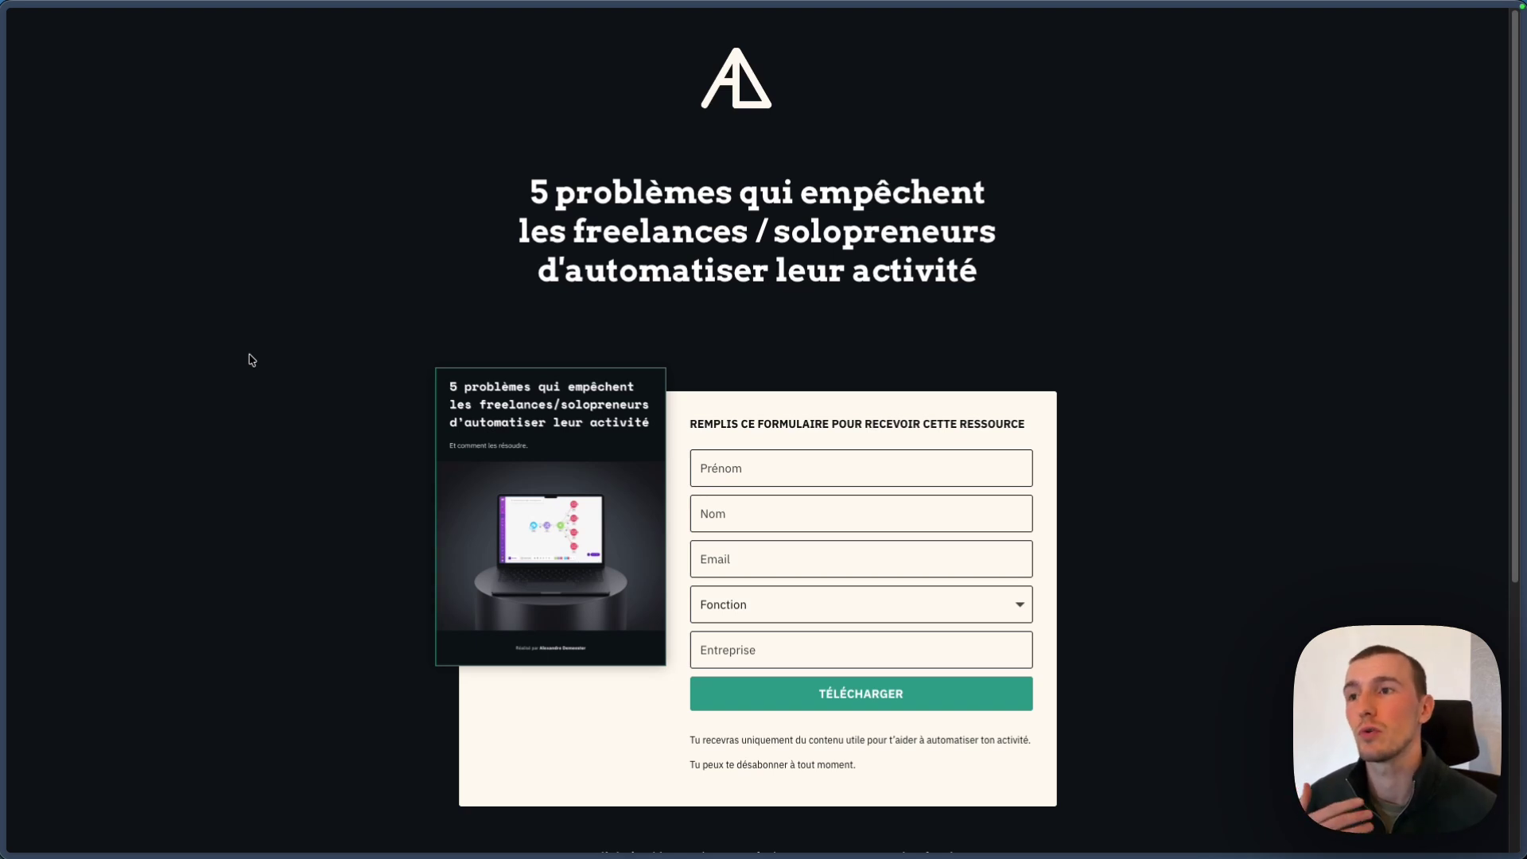
Look over the landing page offering the resource on five problems that keep freelancers from automating their activity.
{"action": "scroll", "coordinate": [252, 360], "scroll_direction": "down", "scroll_amount": 3}
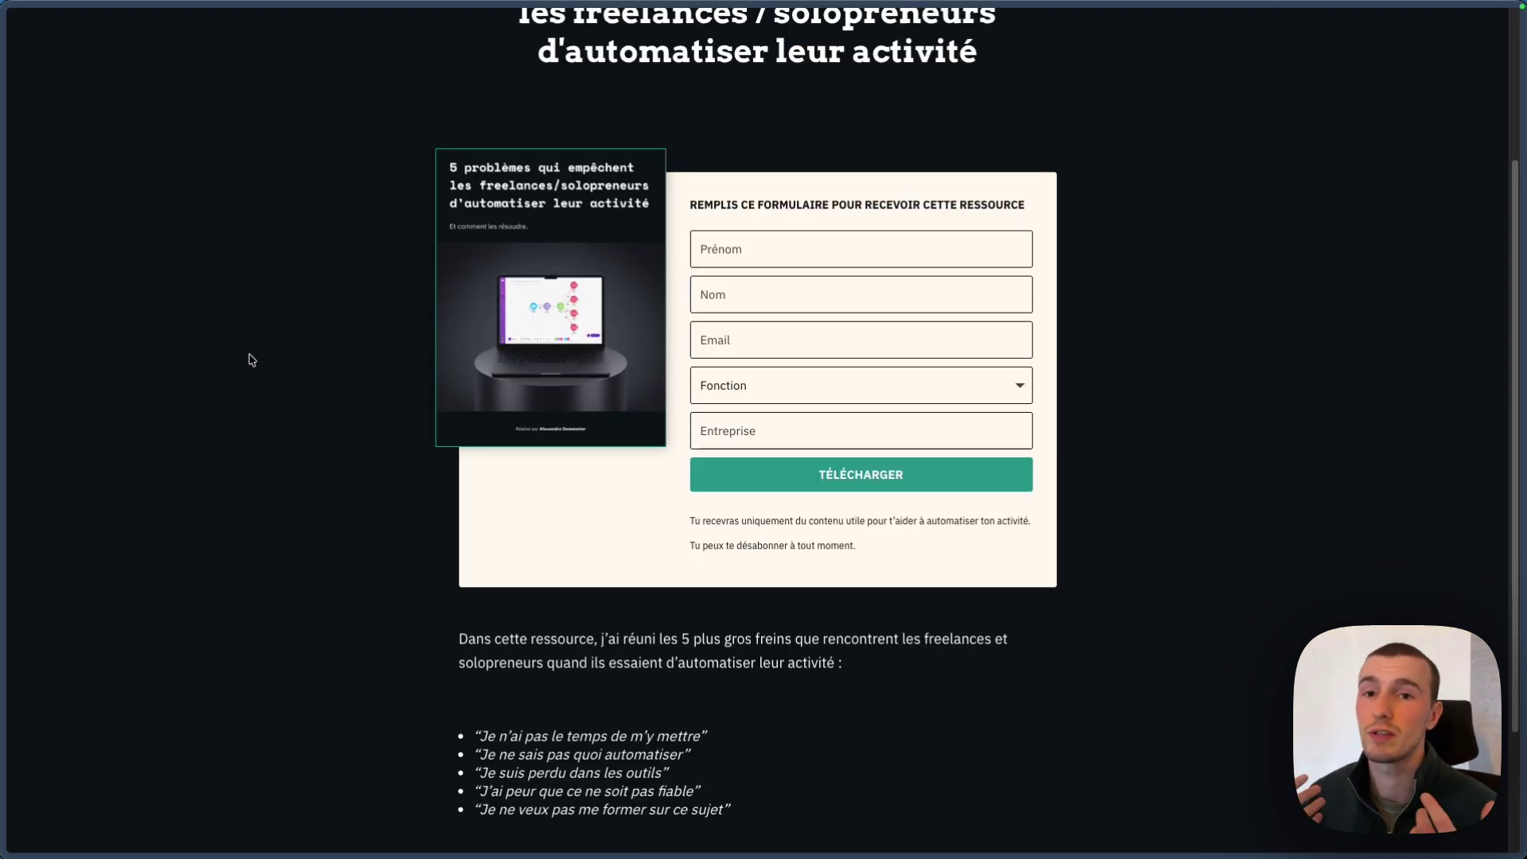
{"action": "scroll", "coordinate": [252, 359], "scroll_direction": "down", "scroll_amount": 1}
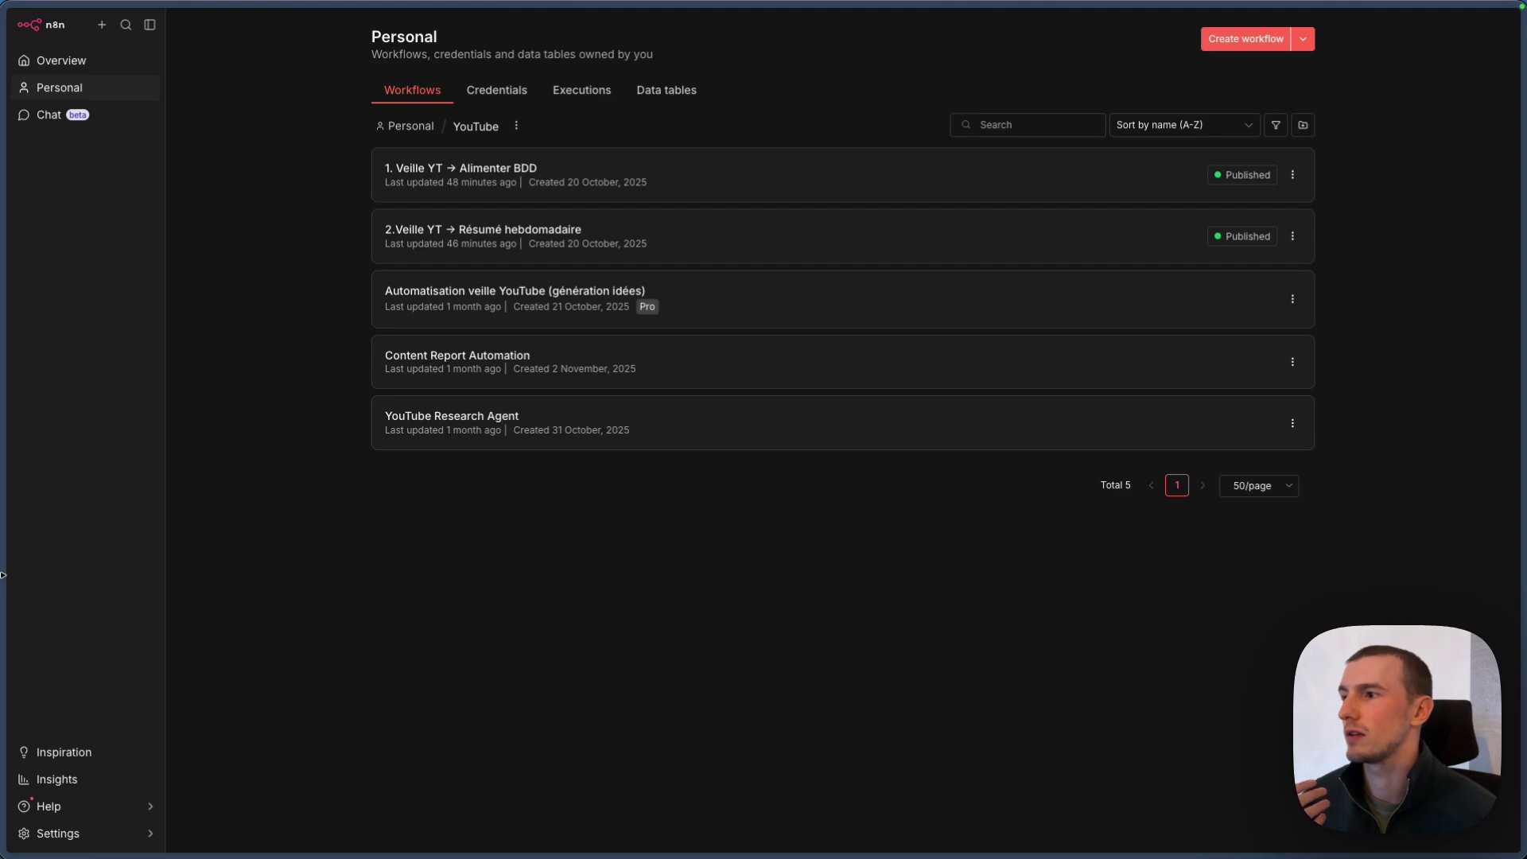
Switch to the YouTube Intelligence System base in Airtable and review the Vidéos table's fields across to the creation date.
{"action": "mouse_move", "coordinate": [6, 481]}
{"action": "left_click", "coordinate": [87, 496]}
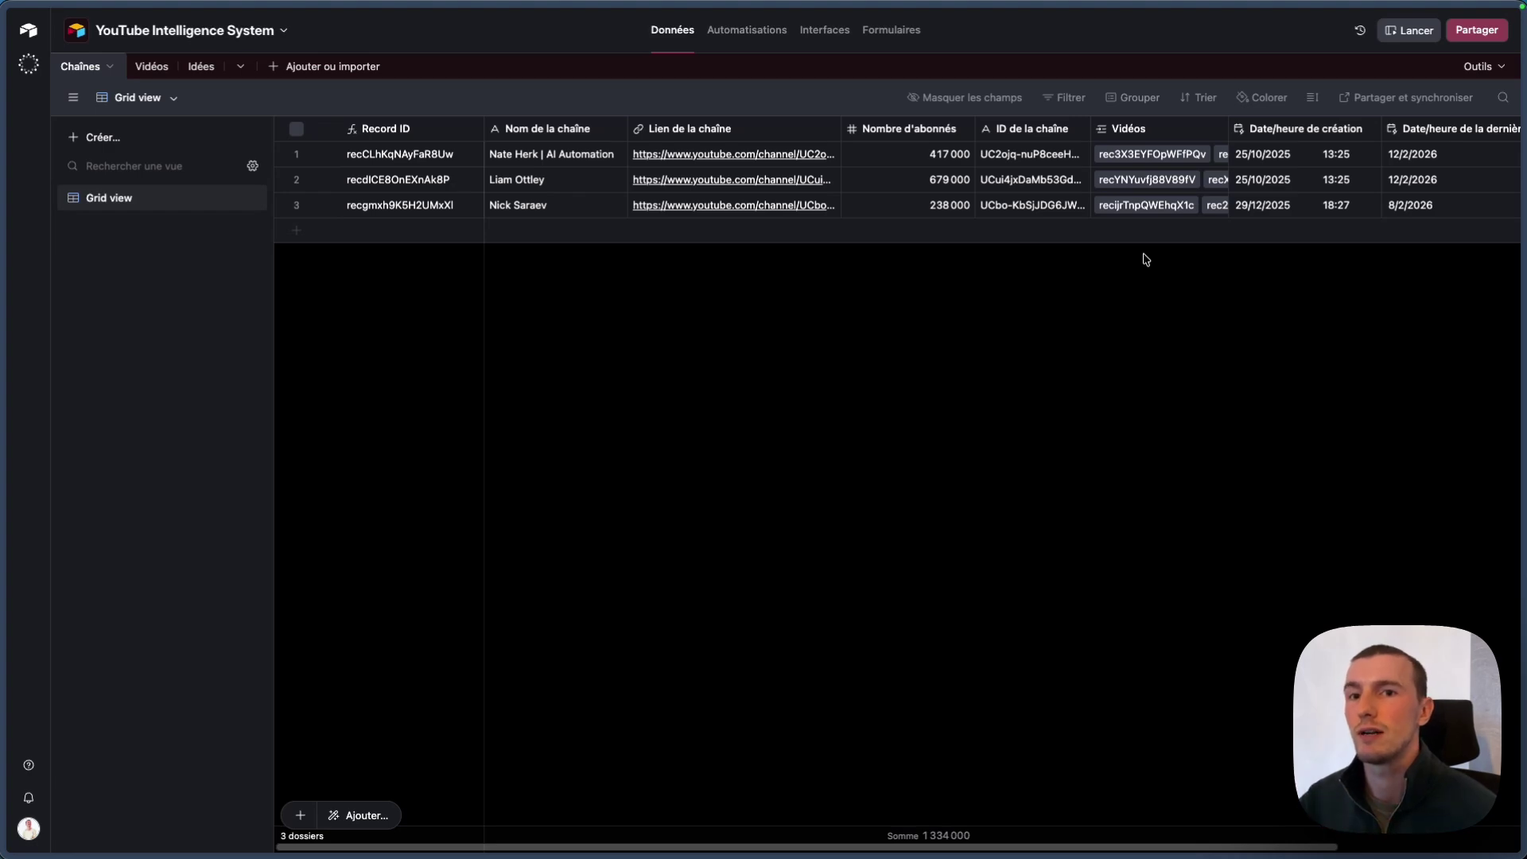
{"action": "left_click", "coordinate": [151, 66]}
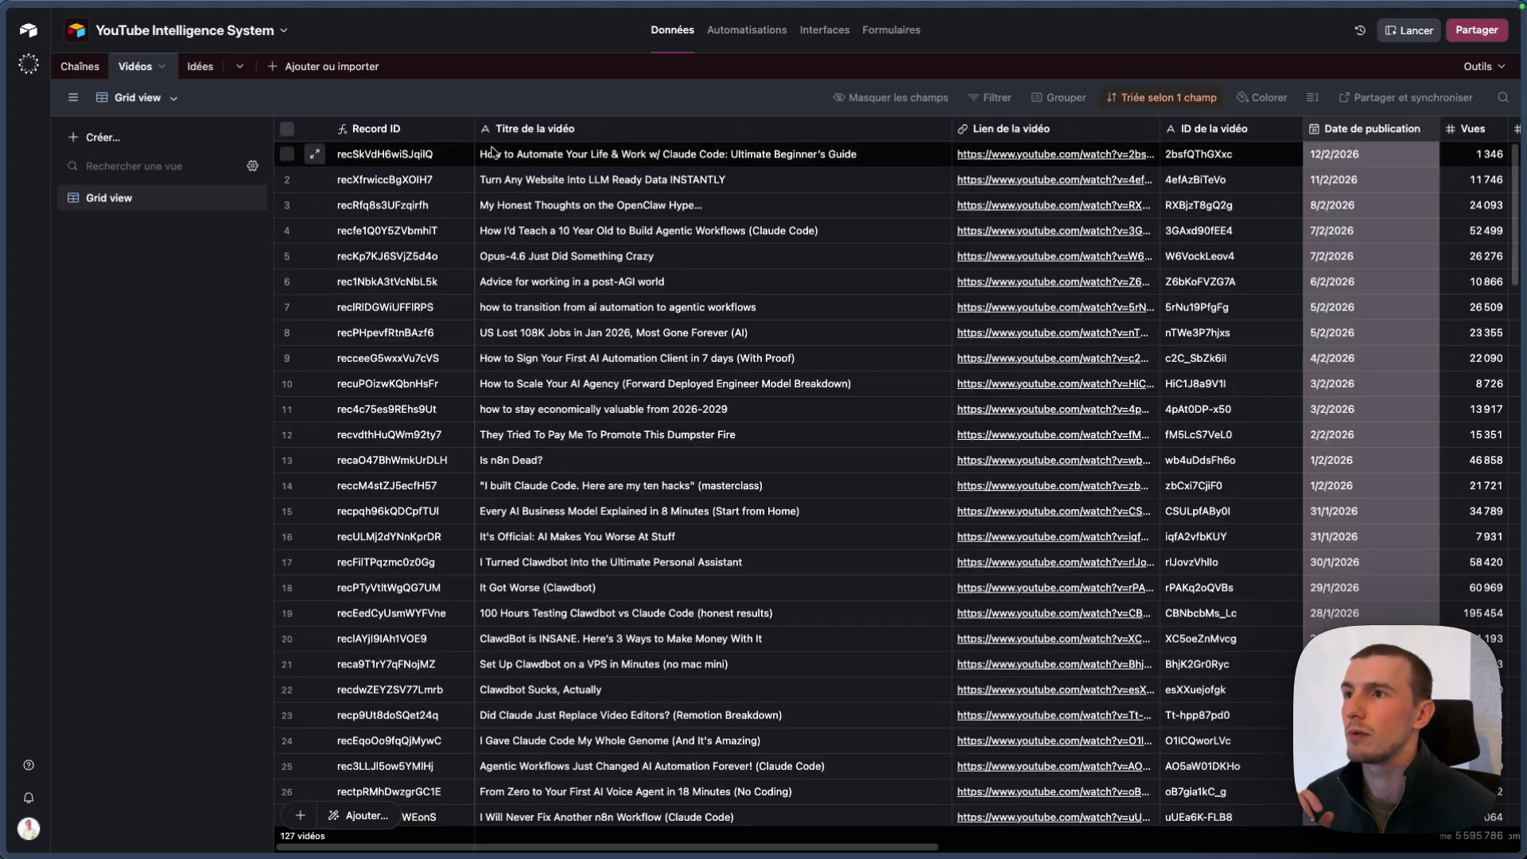
{"action": "scroll", "coordinate": [492, 151], "scroll_direction": "right", "scroll_amount": 4}
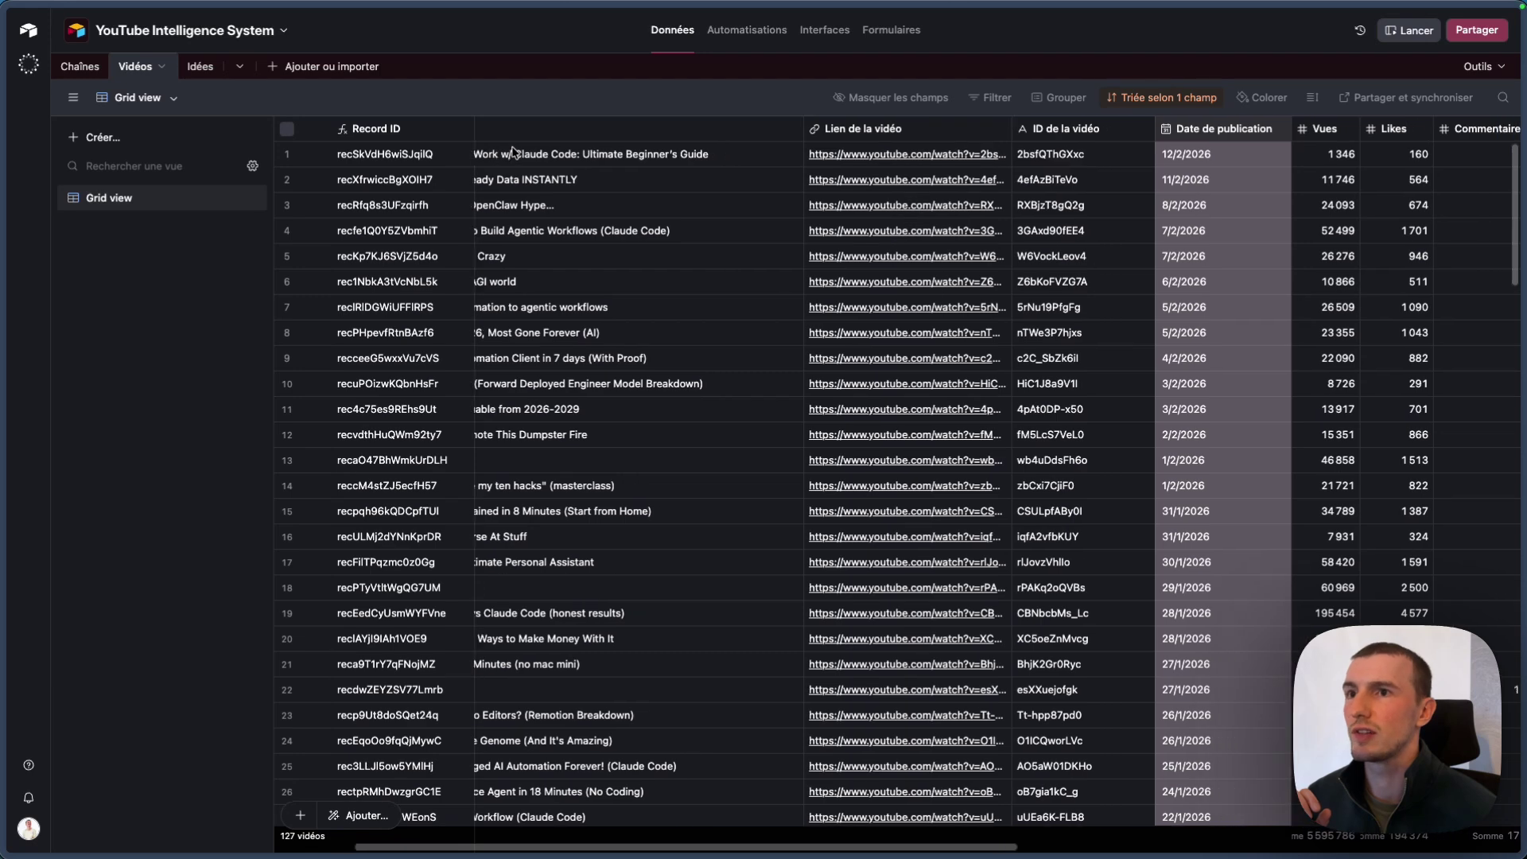
{"action": "scroll", "coordinate": [513, 151], "scroll_direction": "right", "scroll_amount": 6}
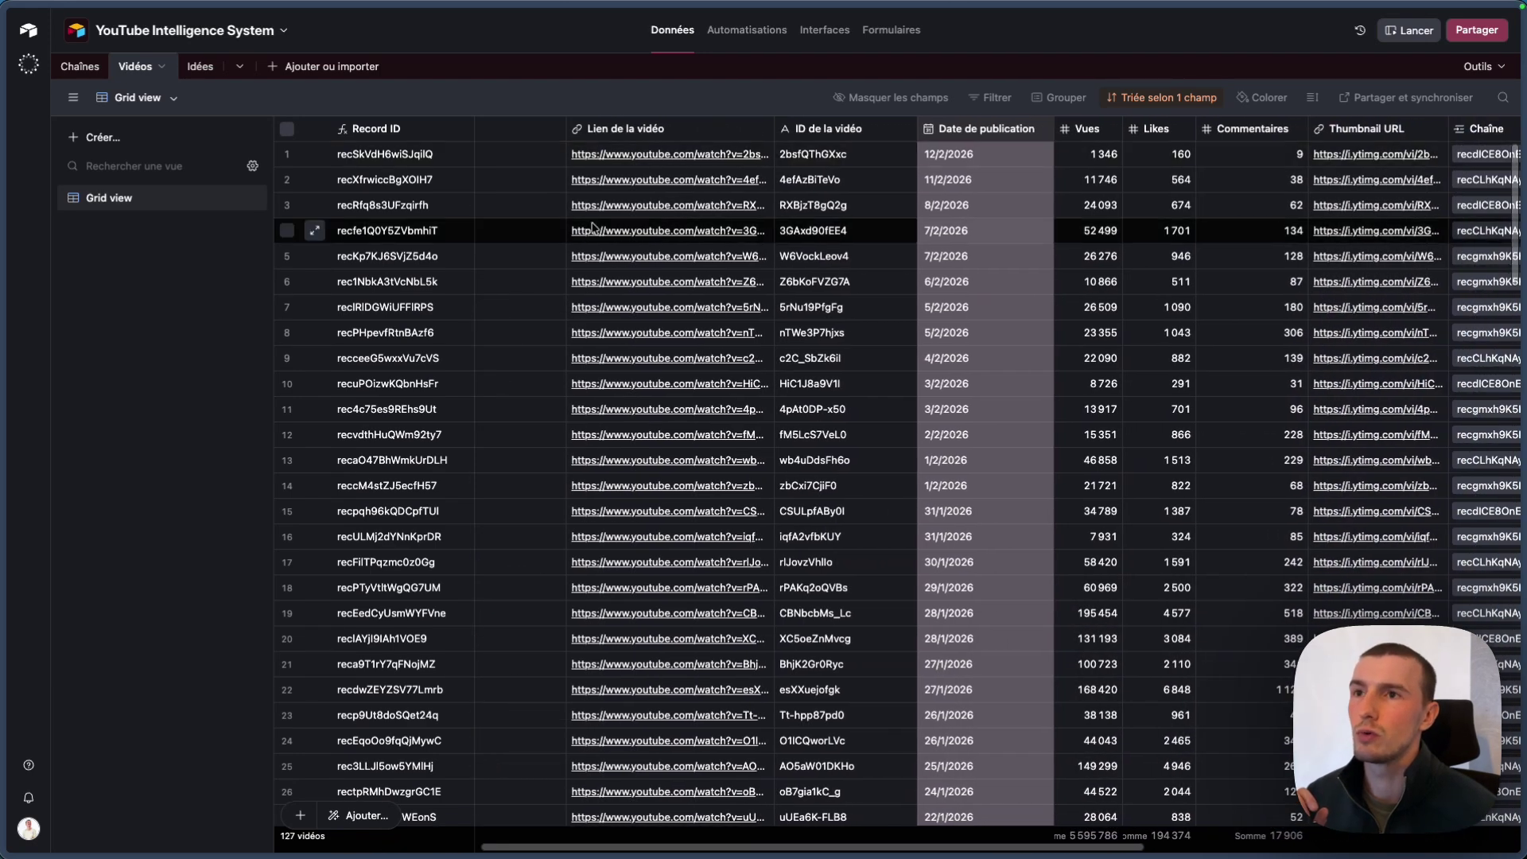
{"action": "scroll", "coordinate": [813, 185], "scroll_direction": "right", "scroll_amount": 1}
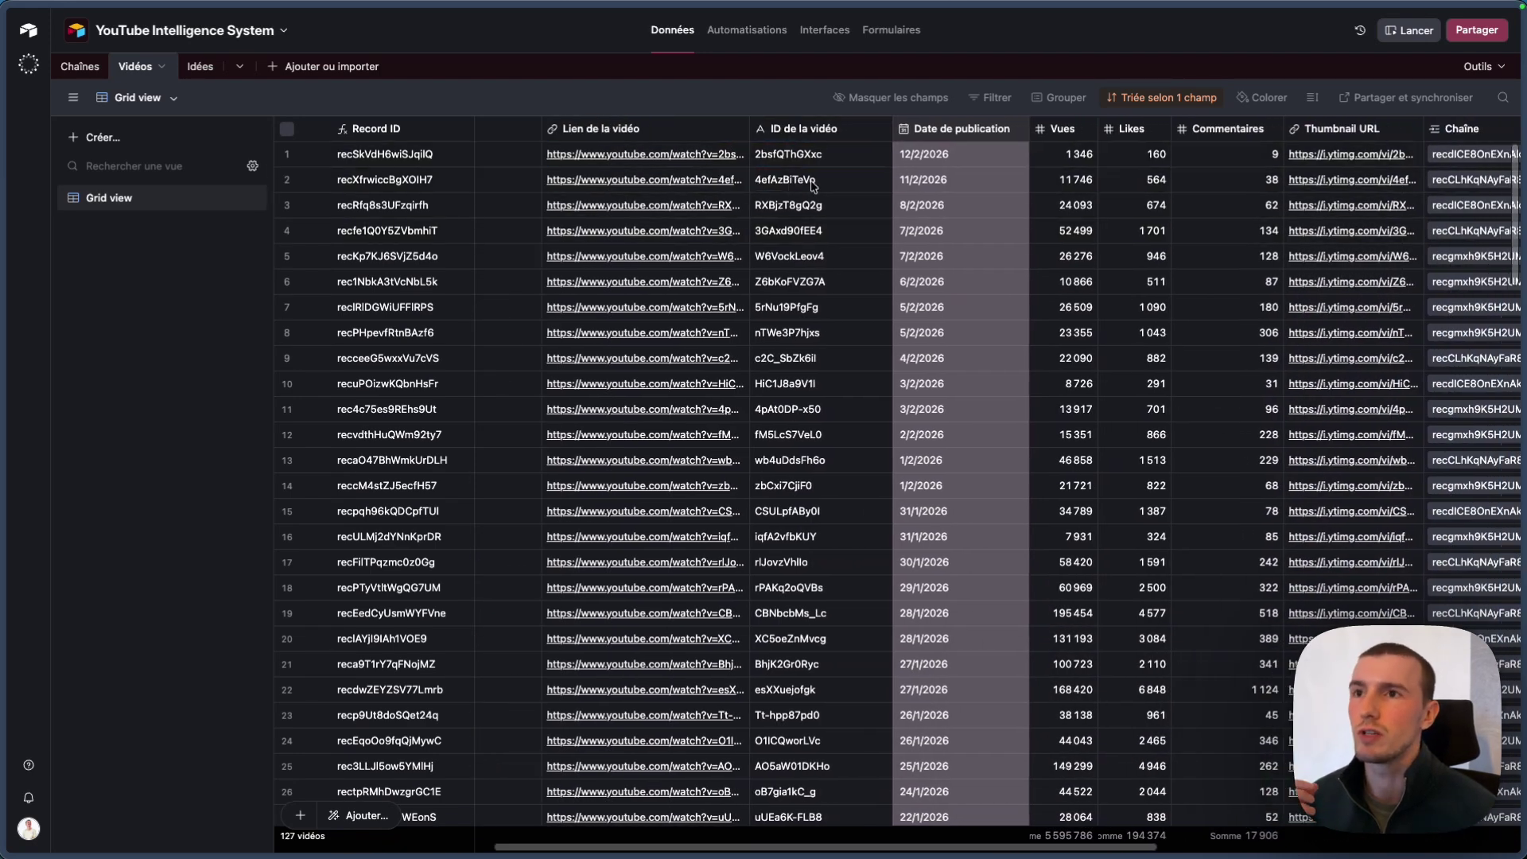
{"action": "scroll", "coordinate": [813, 185], "scroll_direction": "right", "scroll_amount": 3}
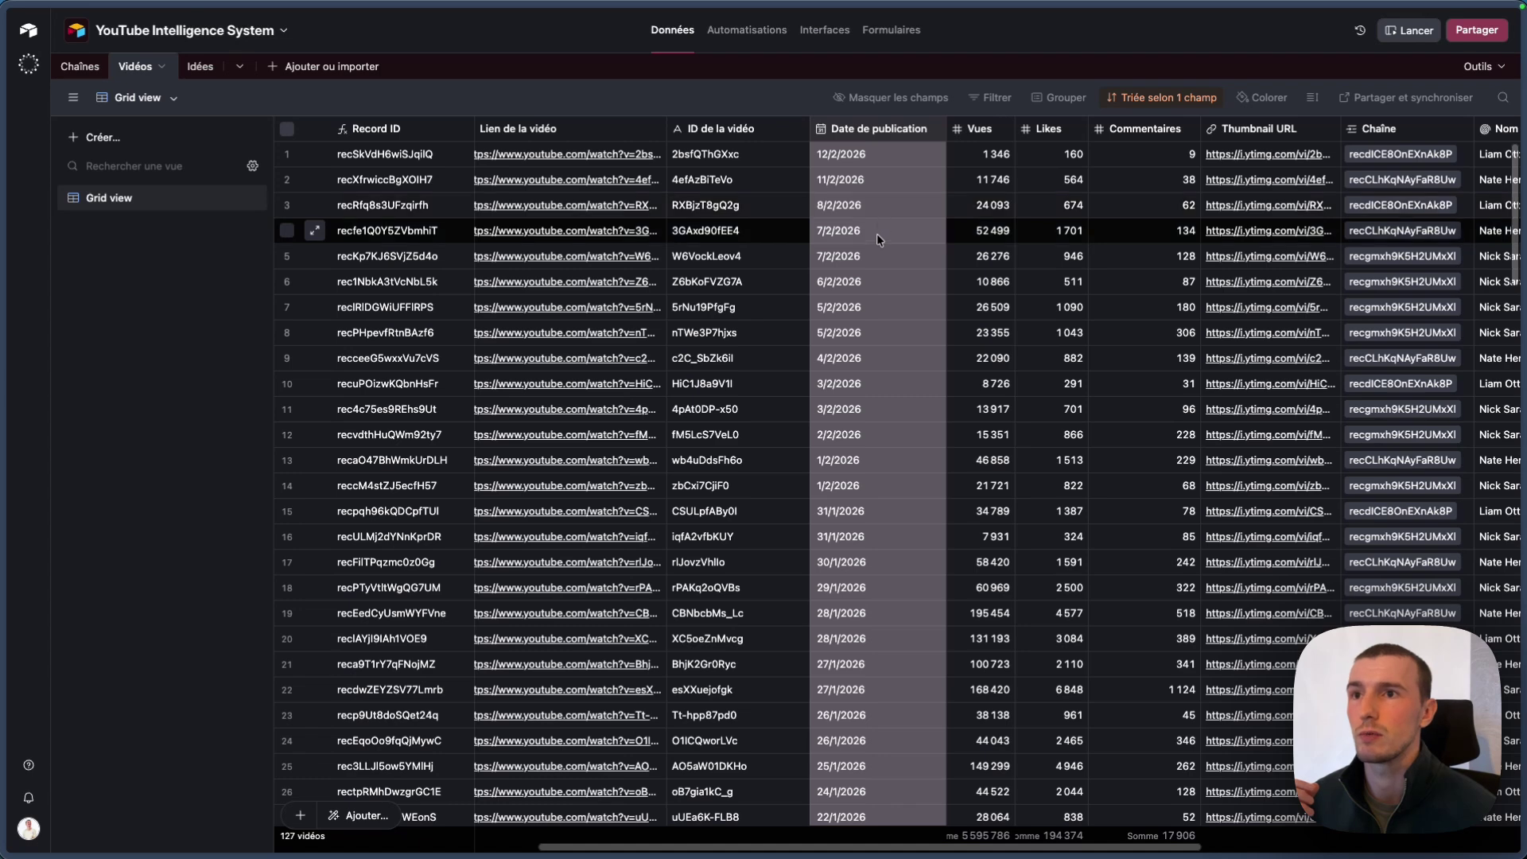
{"action": "scroll", "coordinate": [878, 234], "scroll_direction": "right", "scroll_amount": 8}
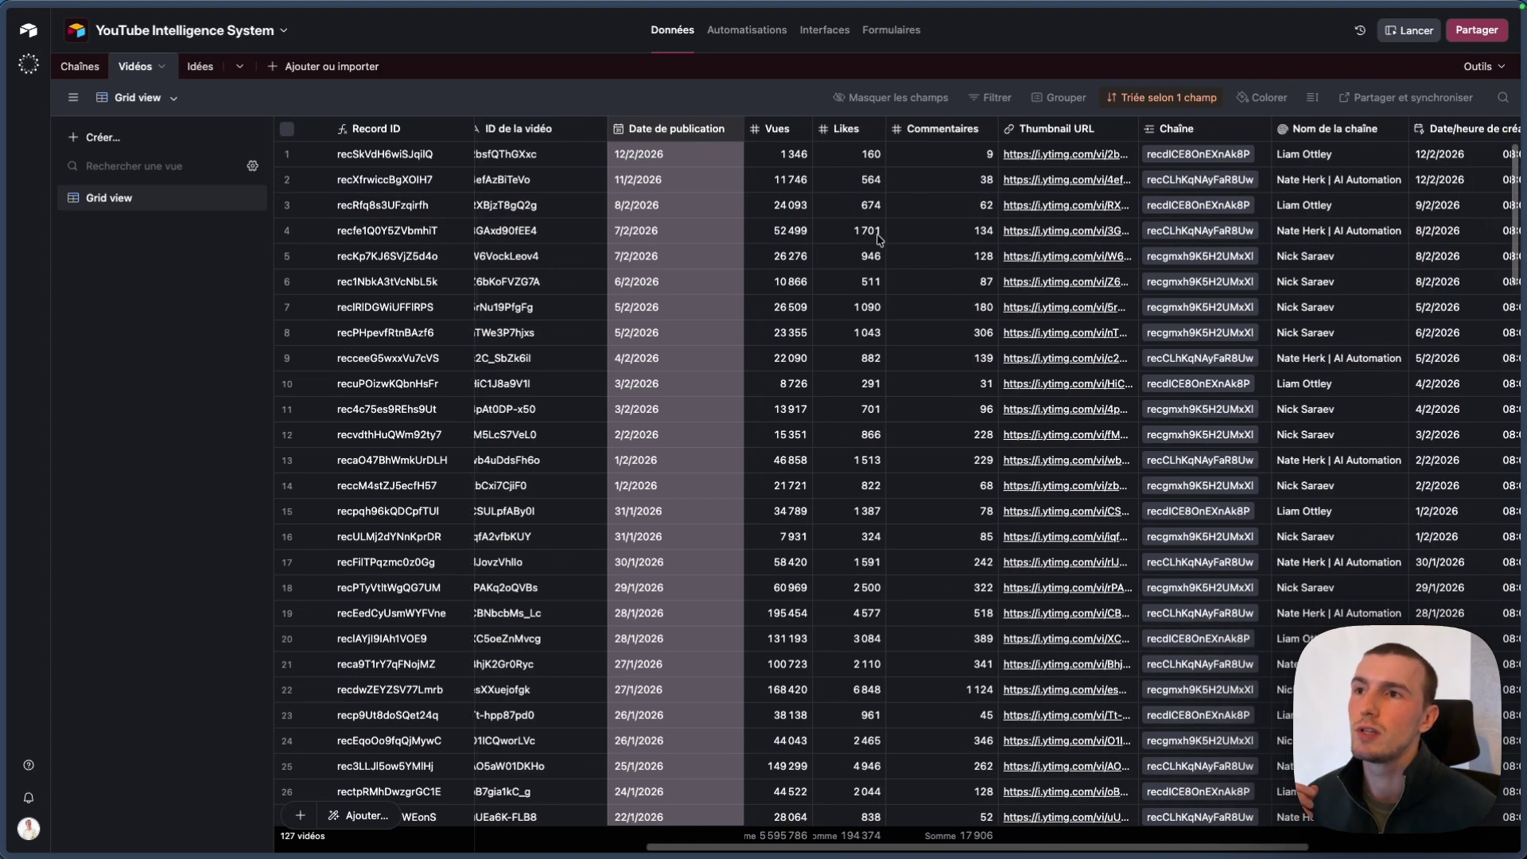
{"action": "scroll", "coordinate": [878, 240], "scroll_direction": "right", "scroll_amount": 1}
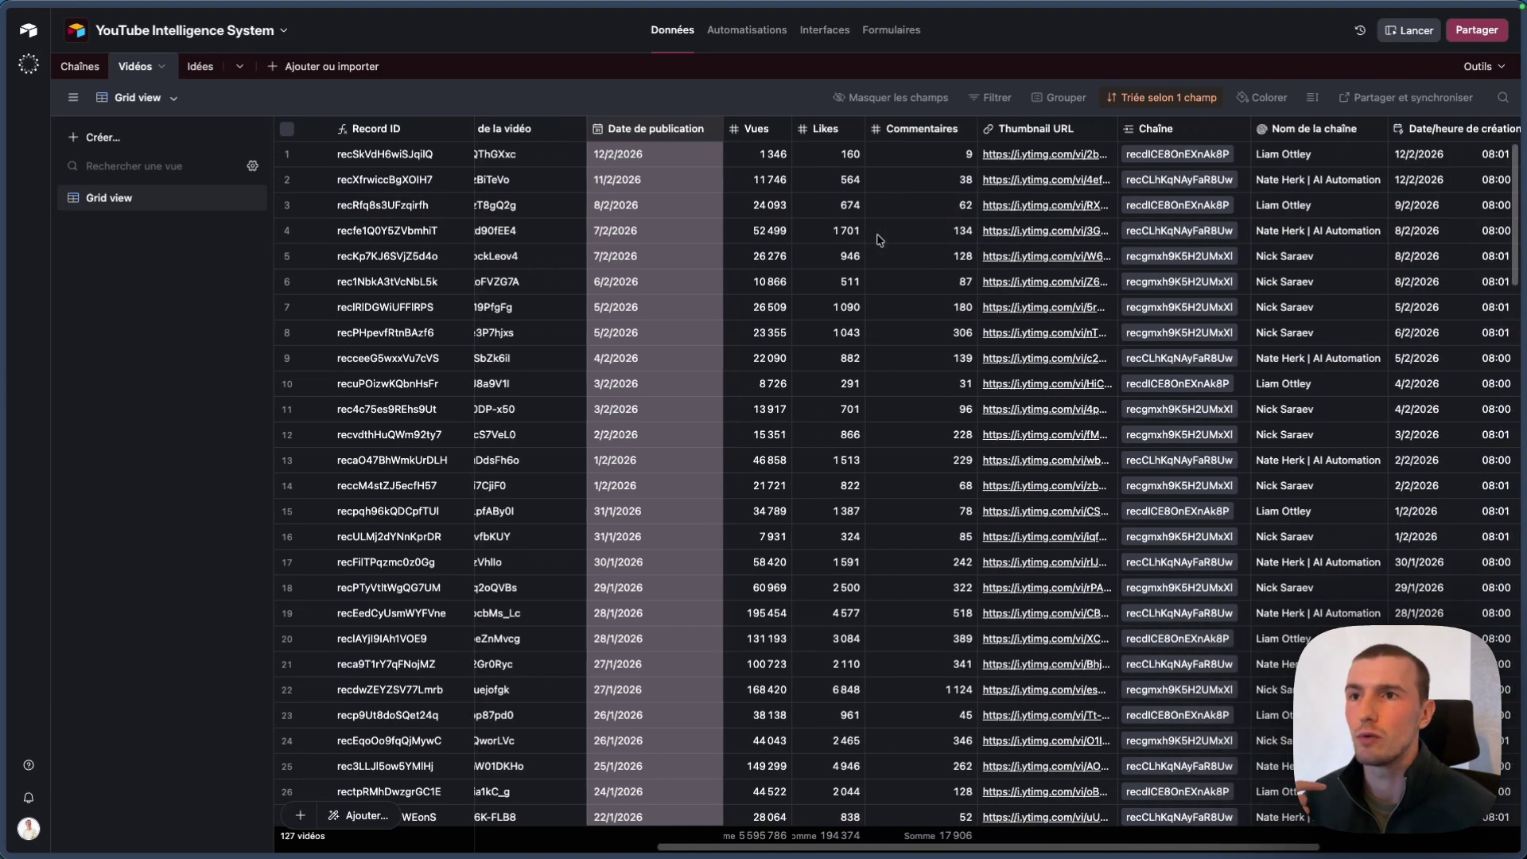
{"action": "left_click", "coordinate": [947, 157]}
{"action": "scroll", "coordinate": [1025, 157], "scroll_direction": "right", "scroll_amount": 1}
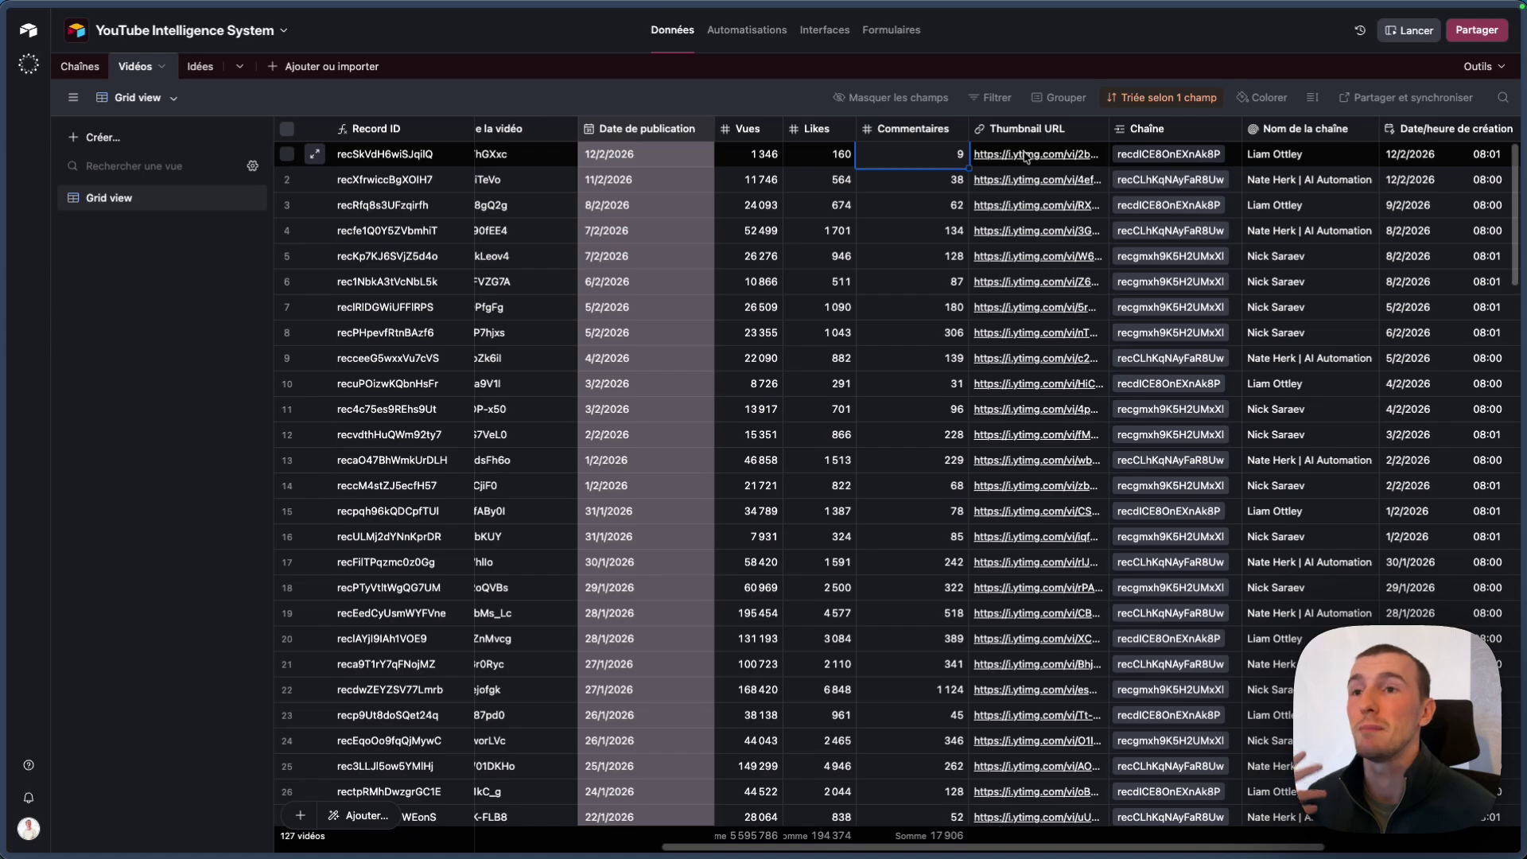
View the thumbnail image linked in the first video record and return to the YouTube Intelligence System base.
{"action": "left_click", "coordinate": [1026, 157]}
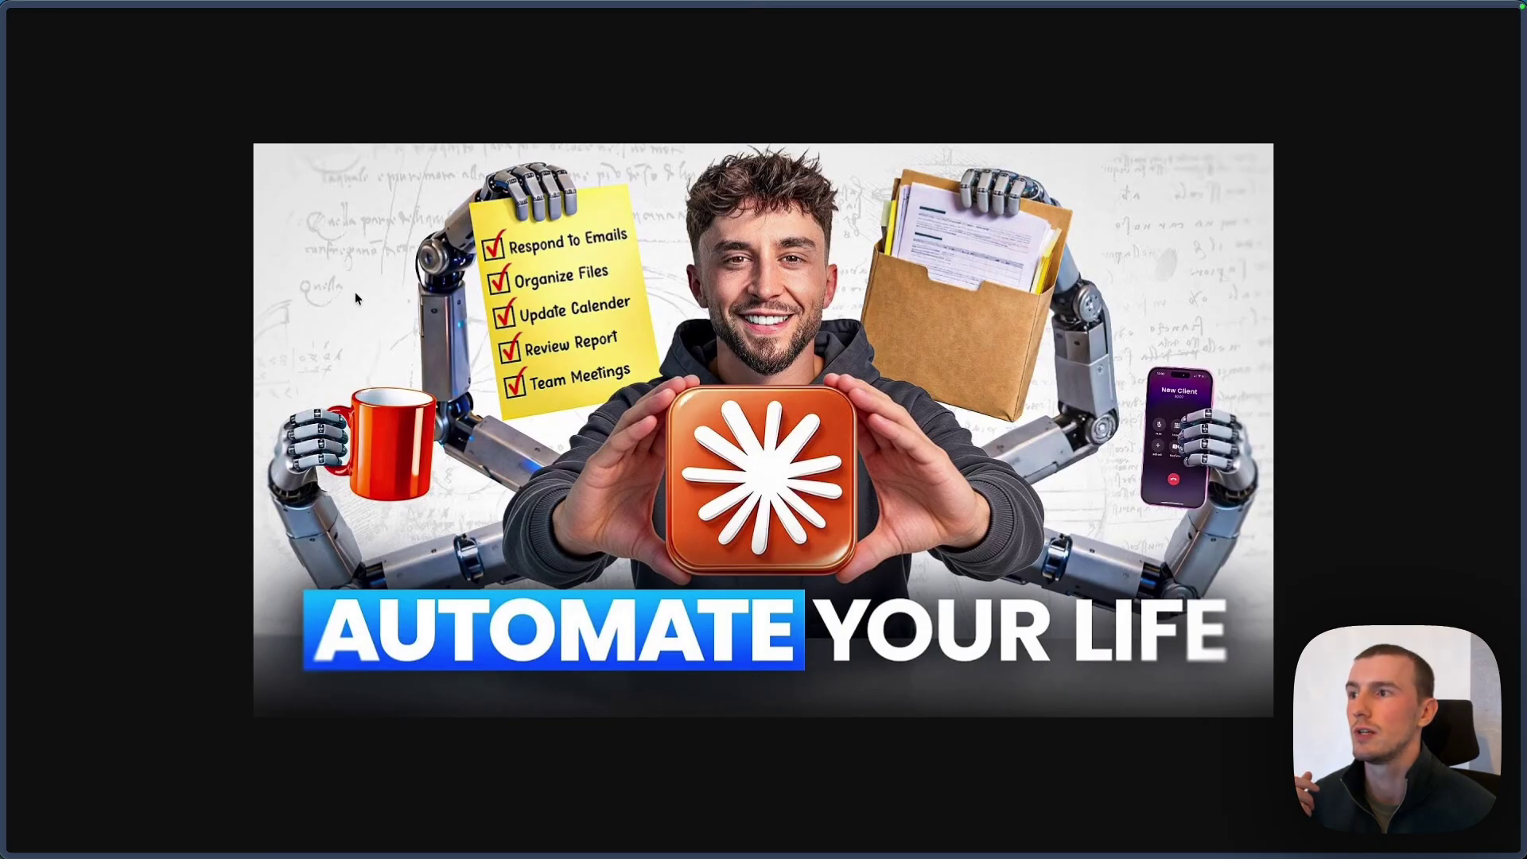
{"action": "mouse_move", "coordinate": [10, 354]}
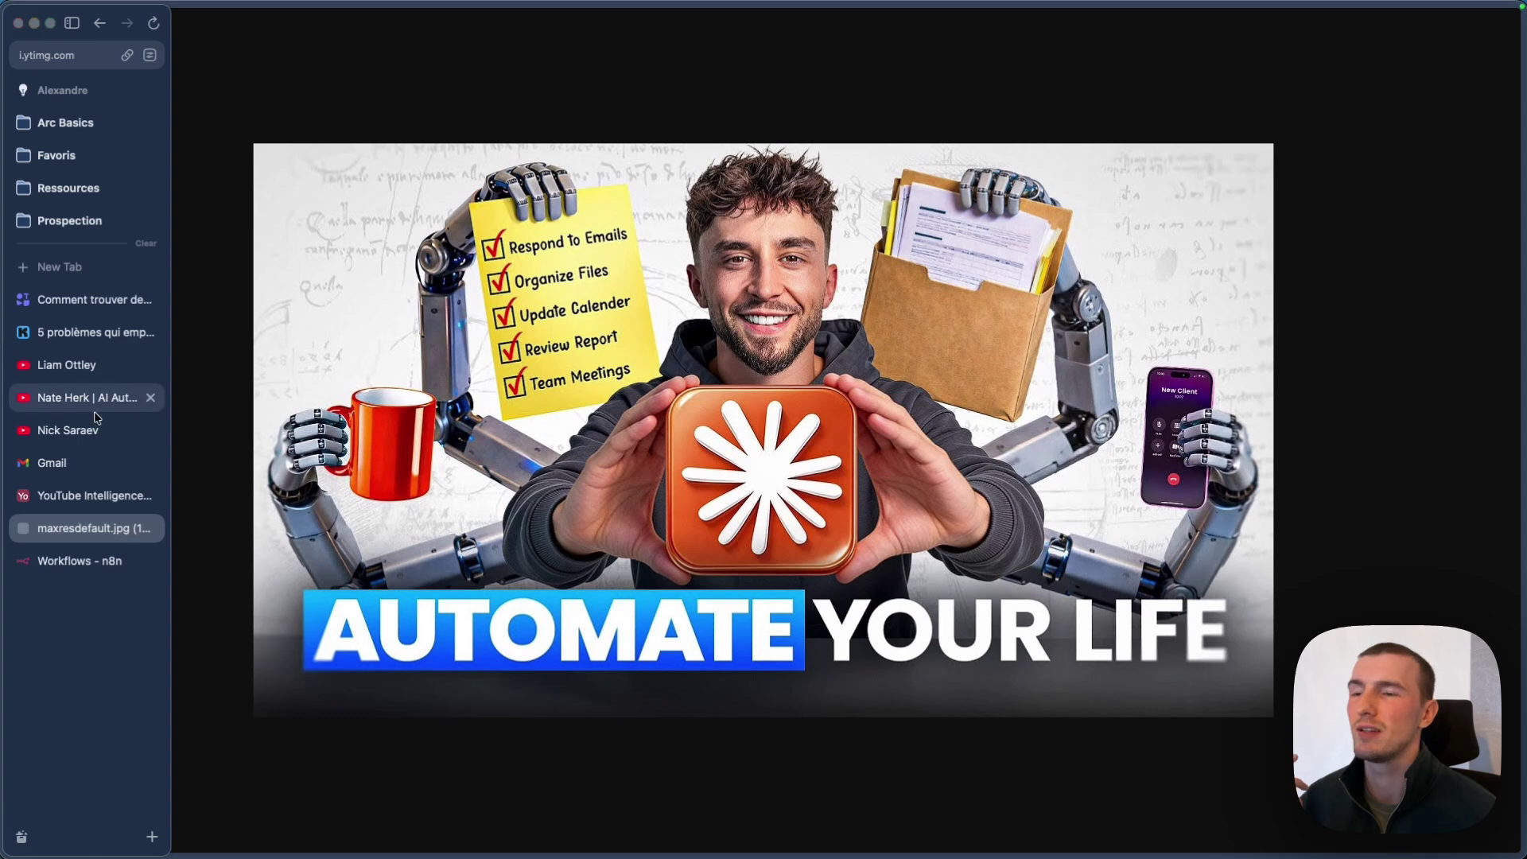
{"action": "left_click", "coordinate": [113, 492]}
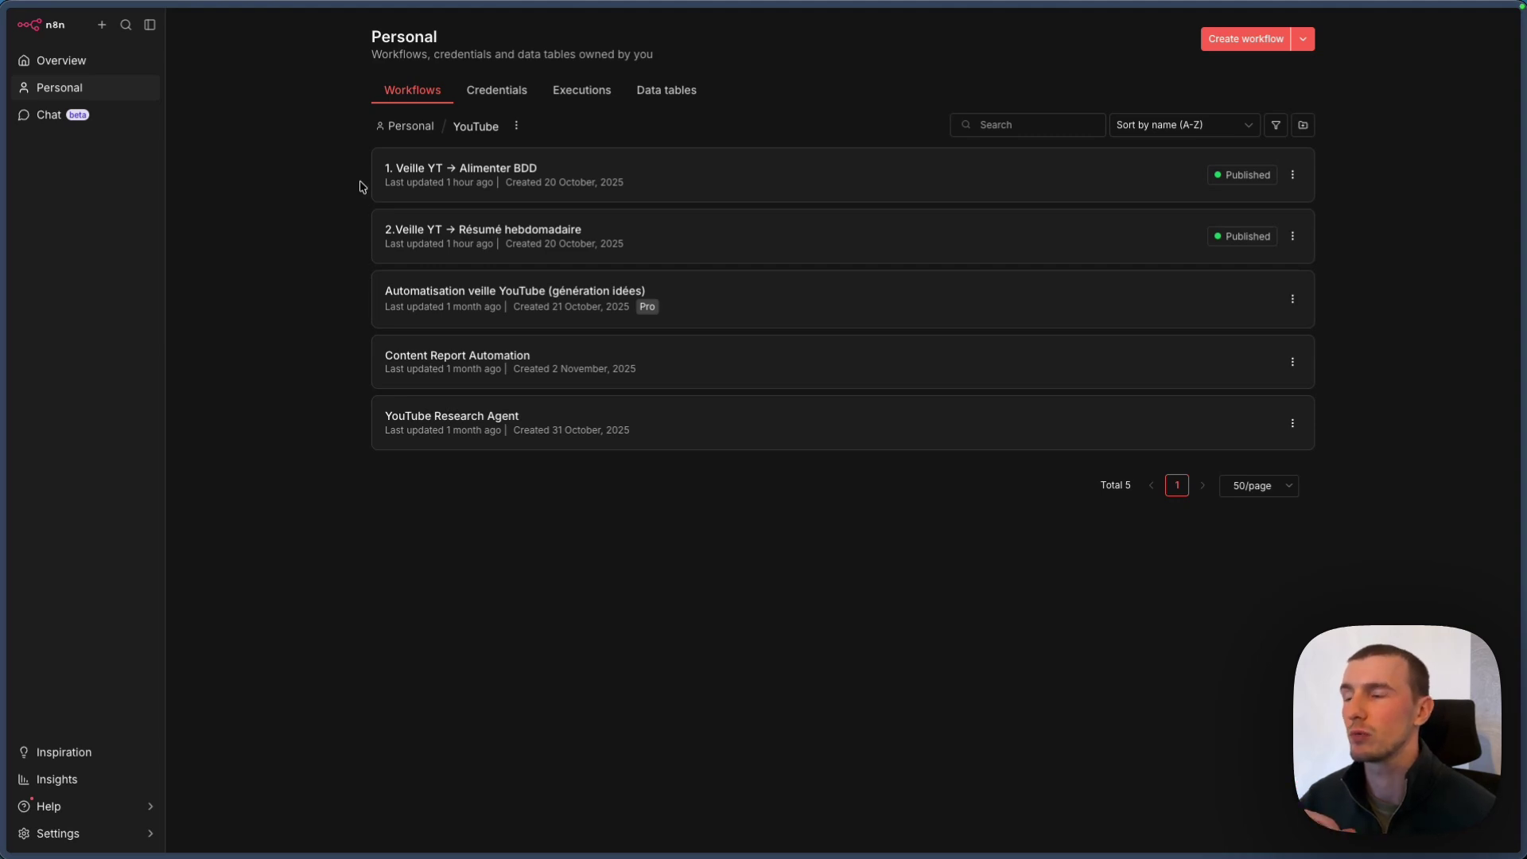
Open the n8n workflow "1. Veille YT → Alimenter BDD" and inspect its Schedule Trigger settings.
{"action": "left_click", "coordinate": [707, 174]}
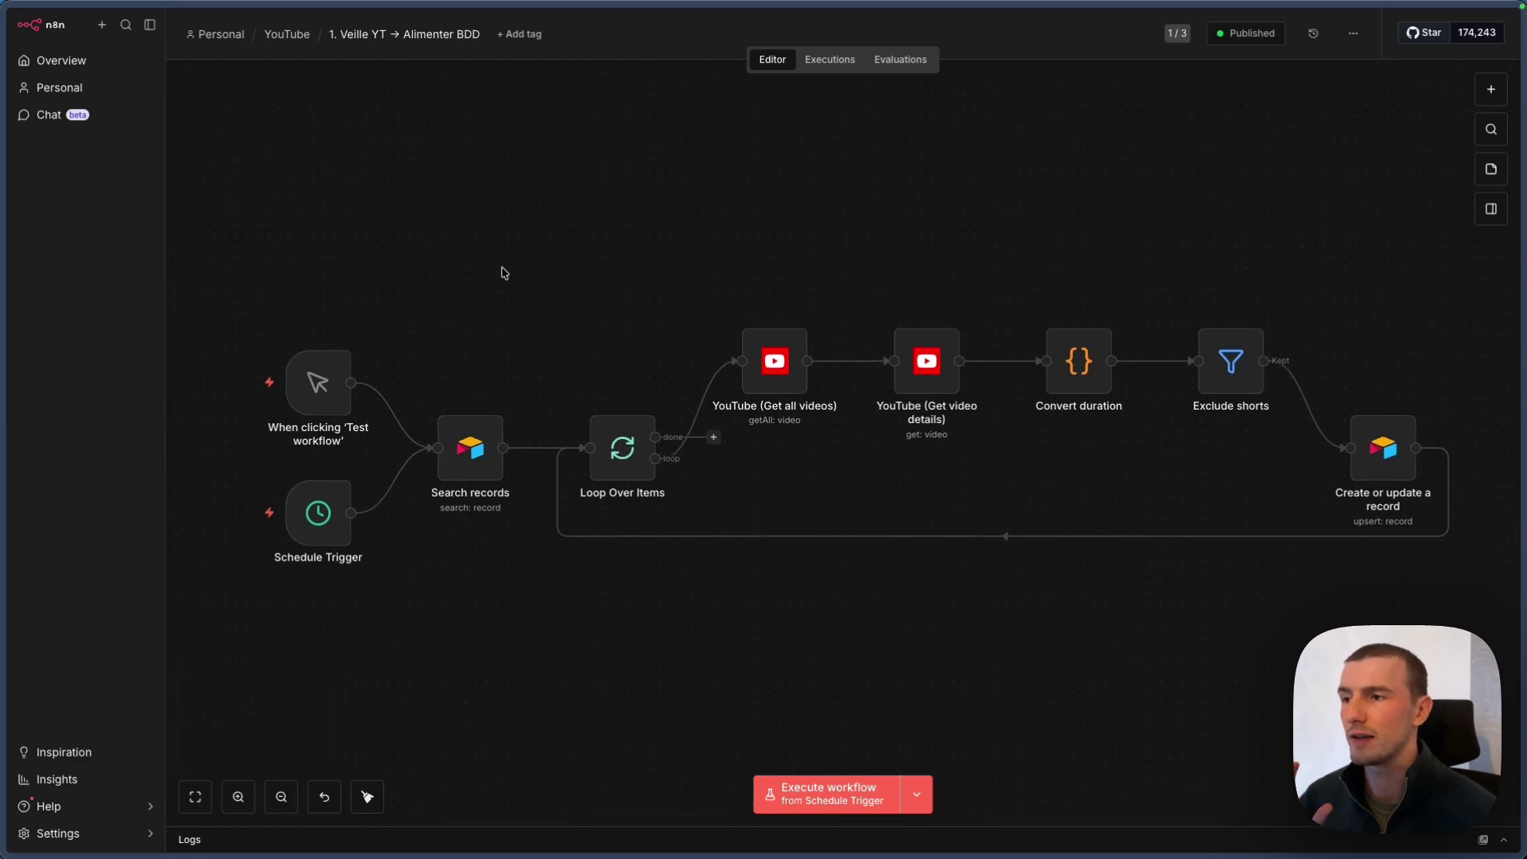
{"action": "double_click", "coordinate": [319, 517]}
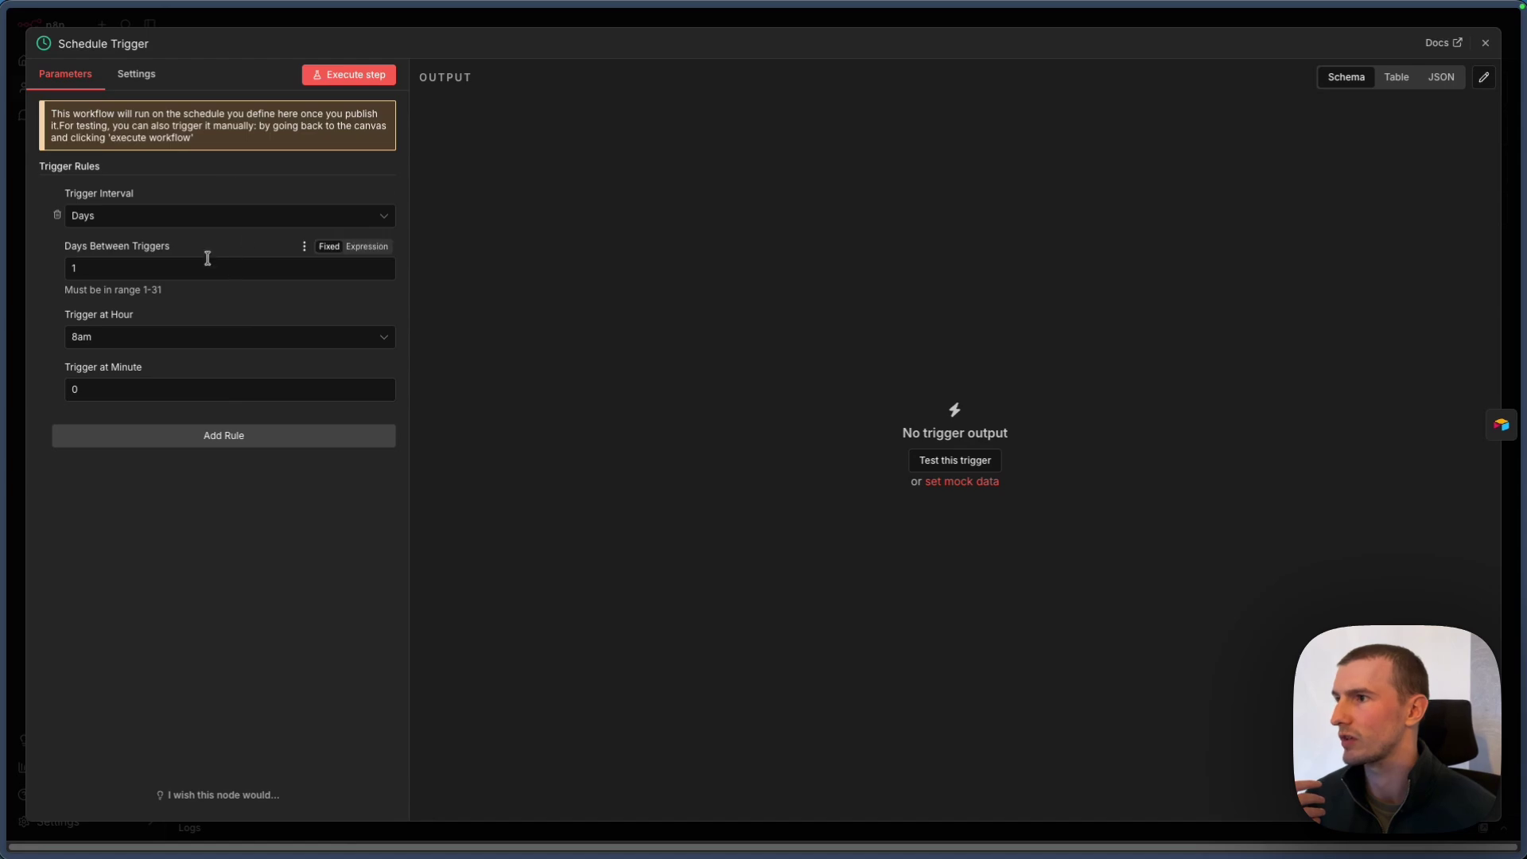
{"action": "left_click", "coordinate": [1443, 23]}
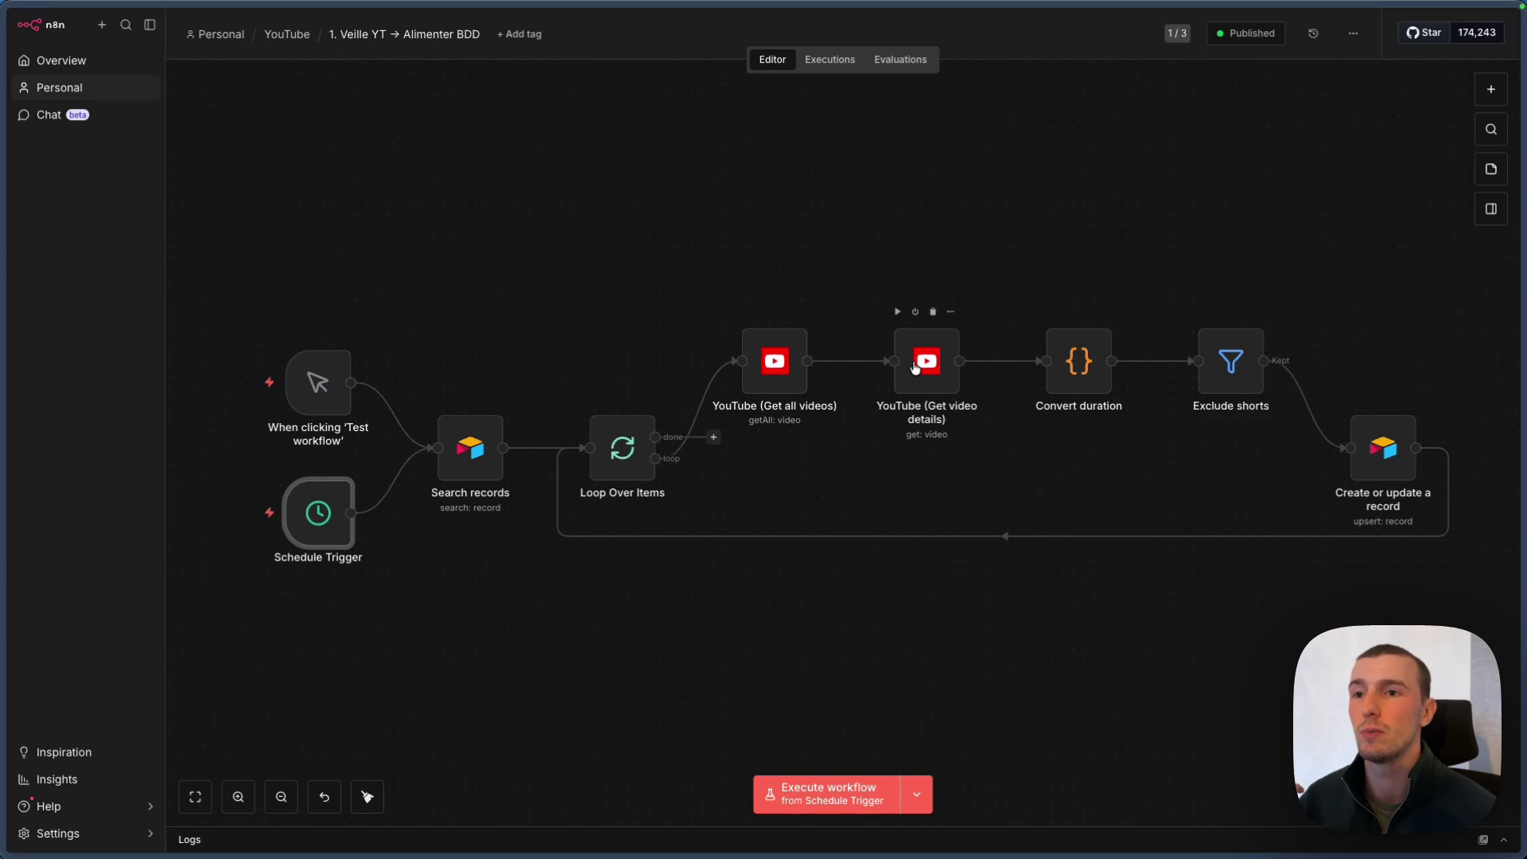
Inspect the condition of the Exclude shorts filter node and return to the workflow canvas.
{"action": "scroll", "coordinate": [1094, 228], "scroll_direction": "right", "scroll_amount": 1}
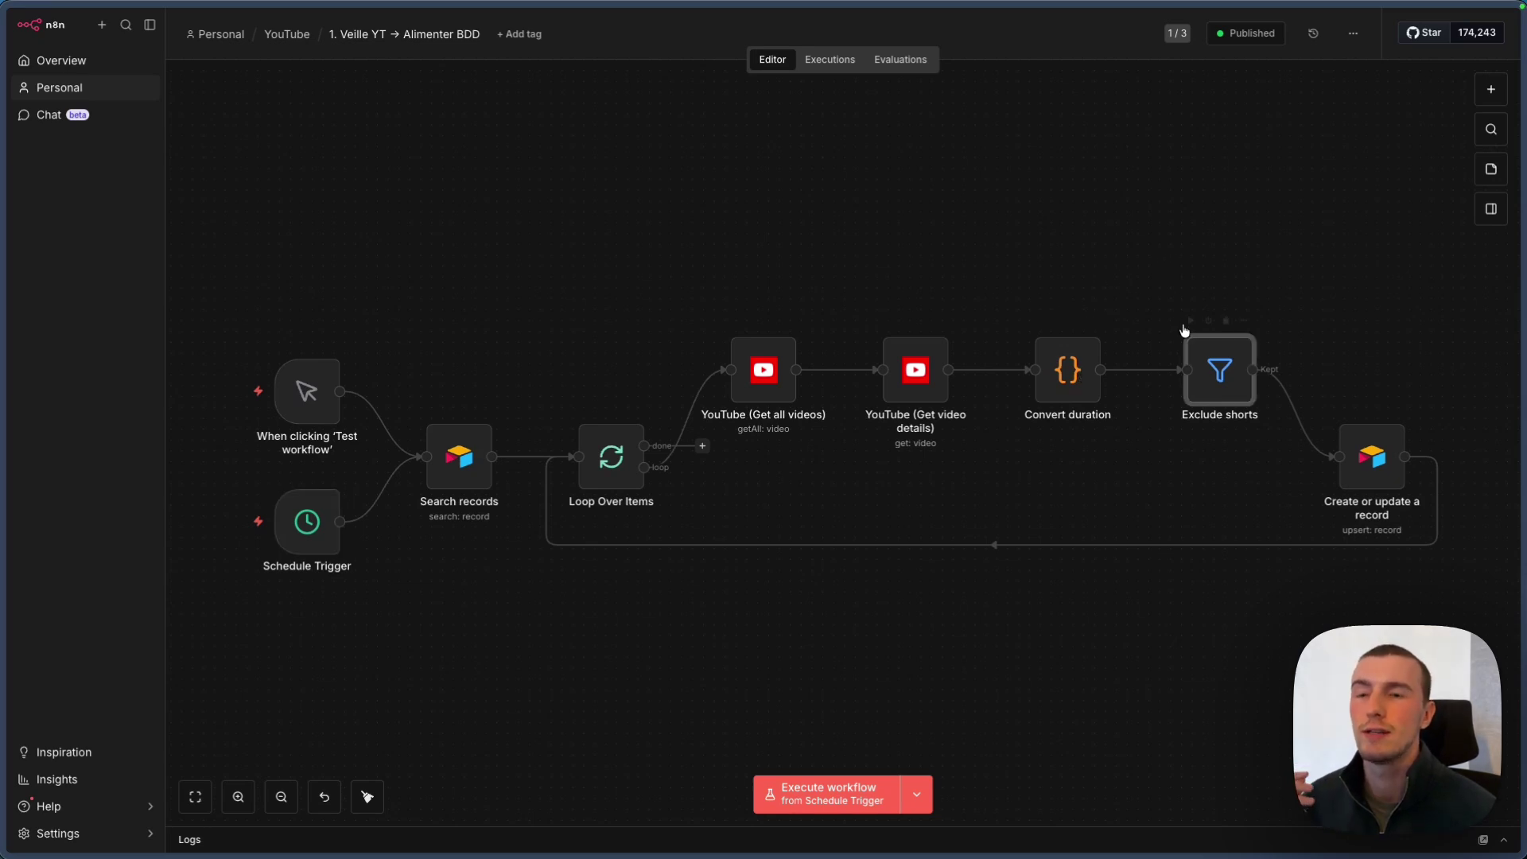
{"action": "double_click", "coordinate": [1224, 387]}
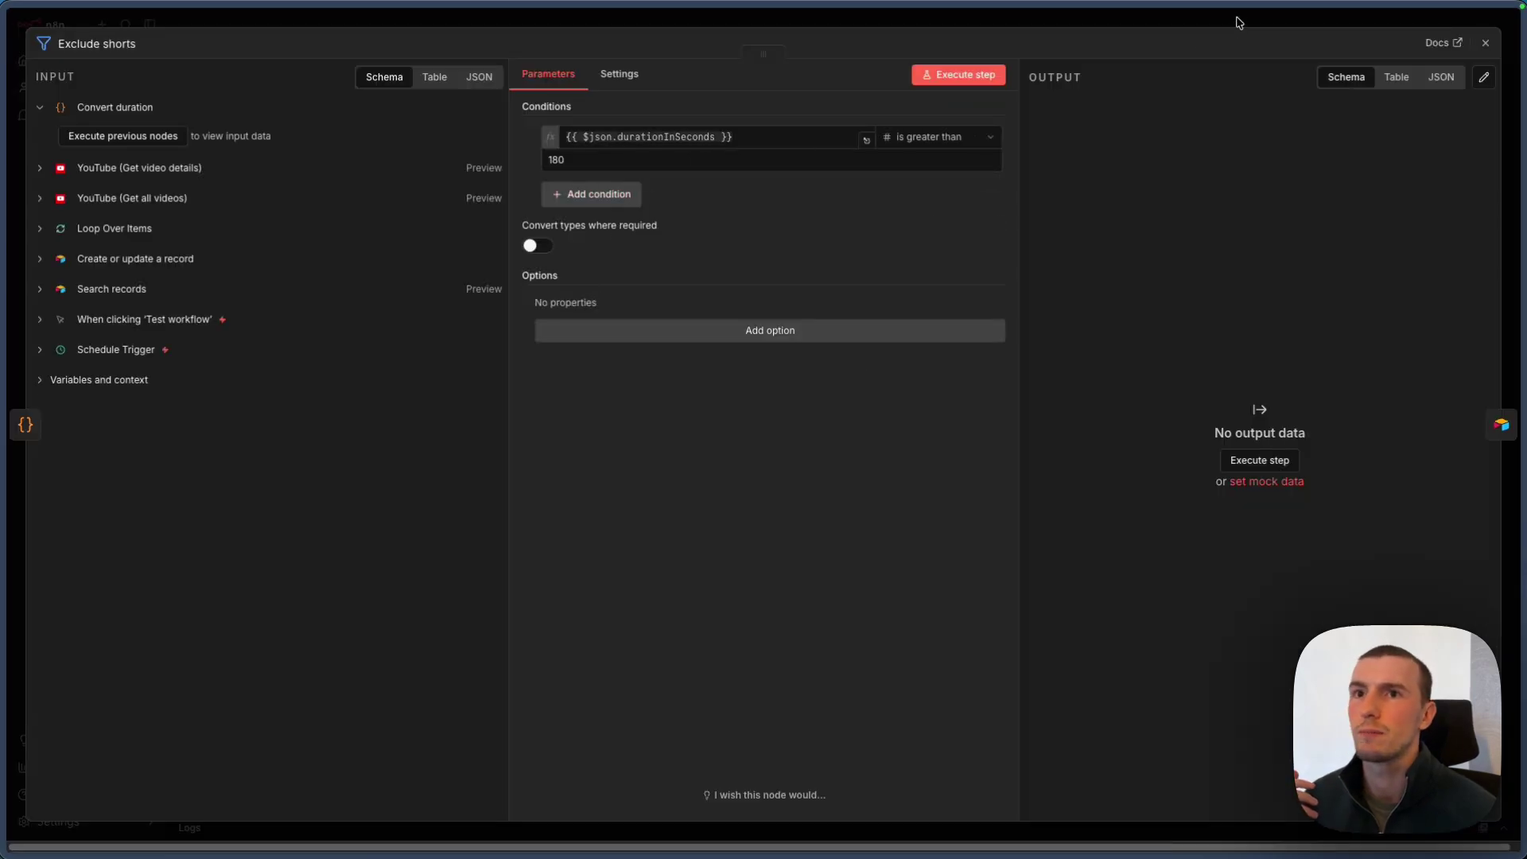
{"action": "left_click", "coordinate": [1485, 42]}
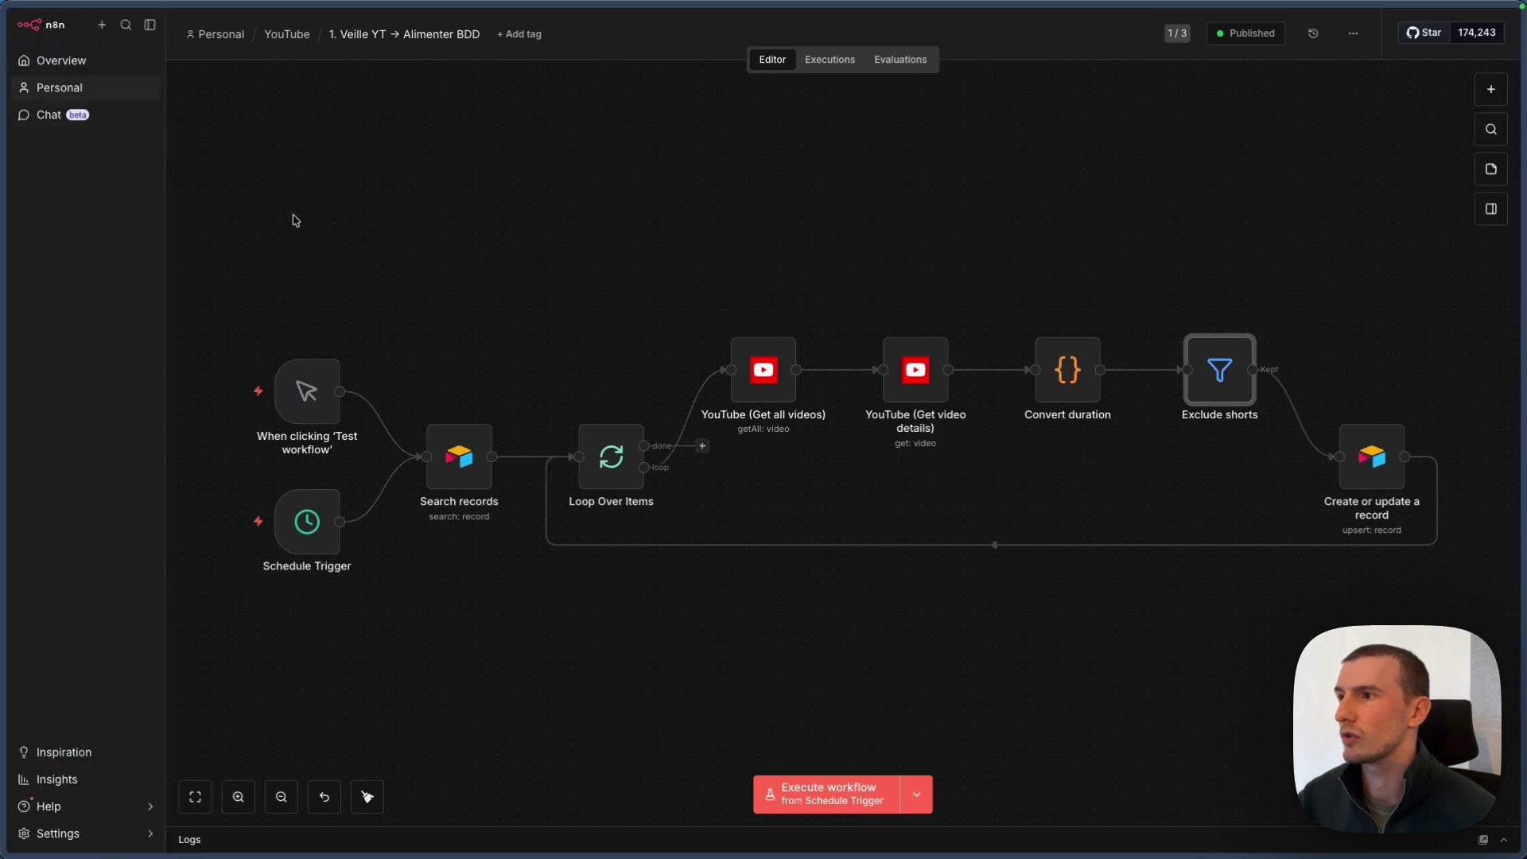
Go back to the Airtable base and check the creation and last-modification dates in the Vidéos table.
{"action": "mouse_move", "coordinate": [2, 387]}
{"action": "left_click", "coordinate": [65, 496]}
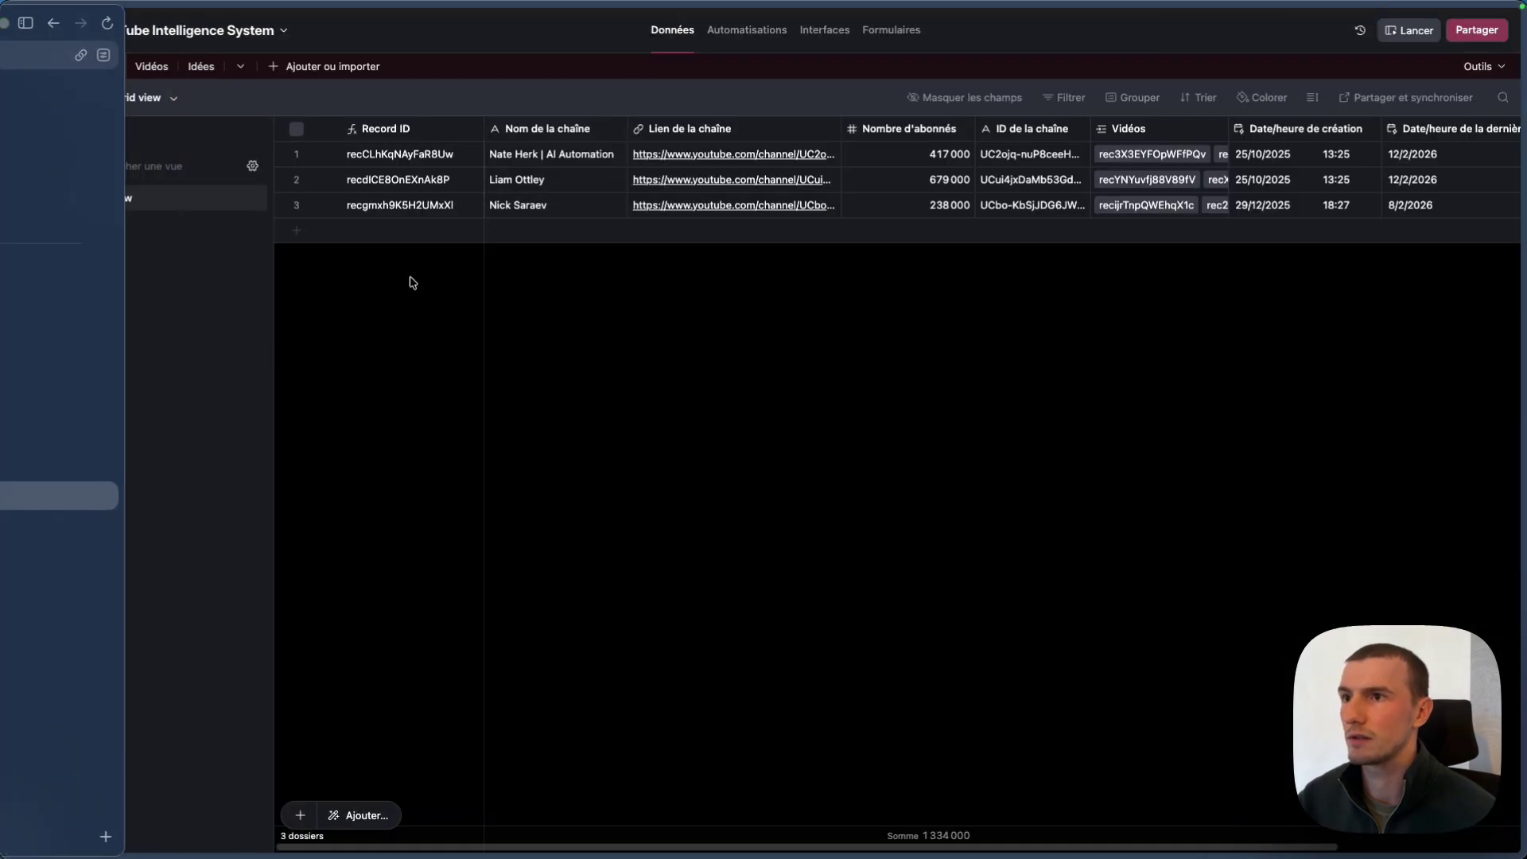
{"action": "left_click", "coordinate": [147, 67]}
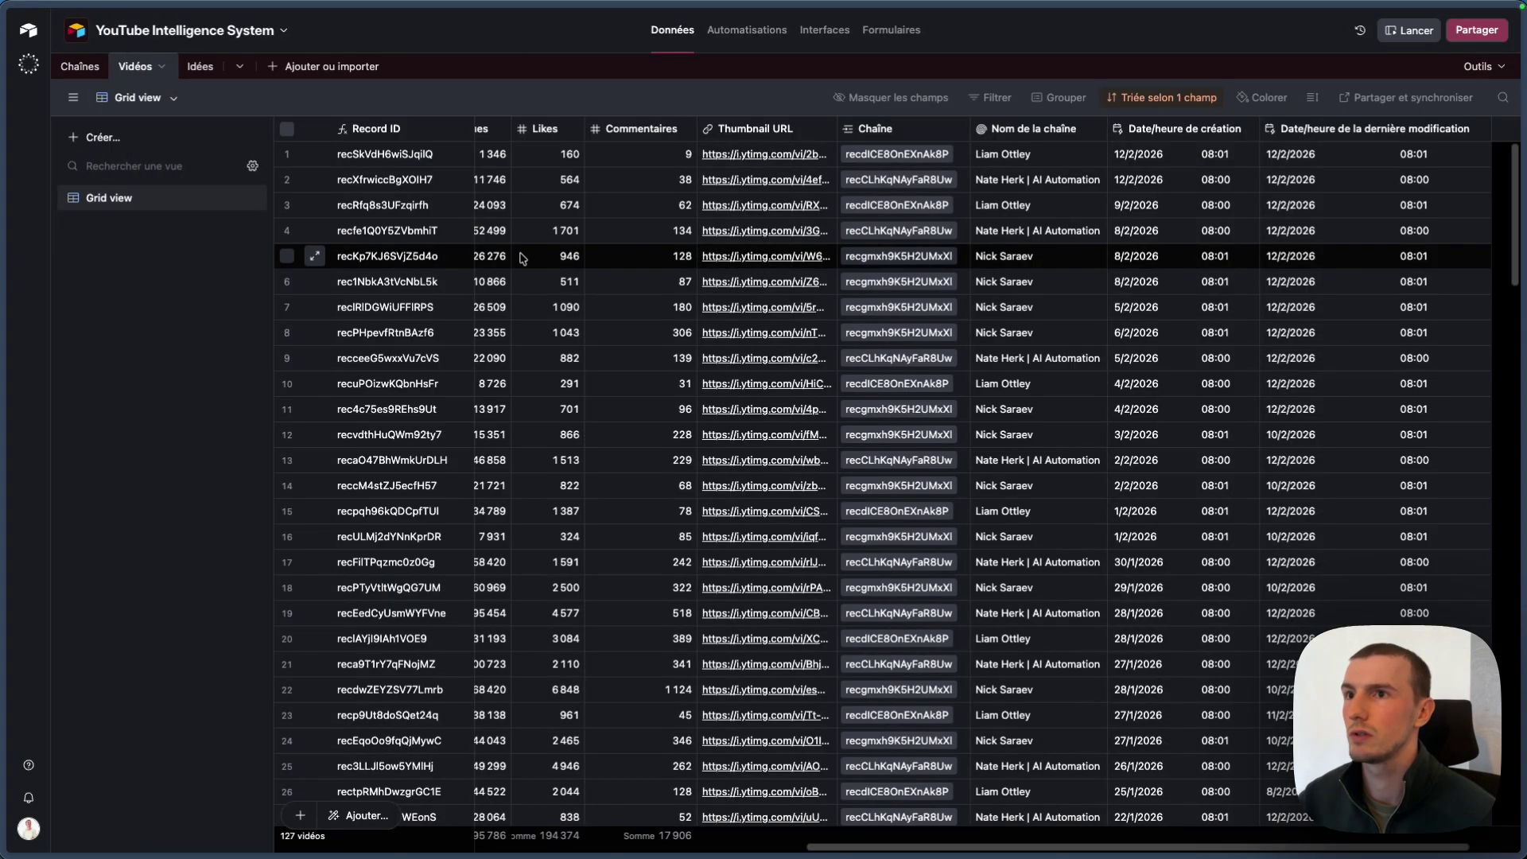
{"action": "scroll", "coordinate": [521, 258], "scroll_direction": "right", "scroll_amount": 2}
{"action": "scroll", "coordinate": [521, 258], "scroll_direction": "down", "scroll_amount": 1}
{"action": "scroll", "coordinate": [521, 259], "scroll_direction": "up", "scroll_amount": 1}
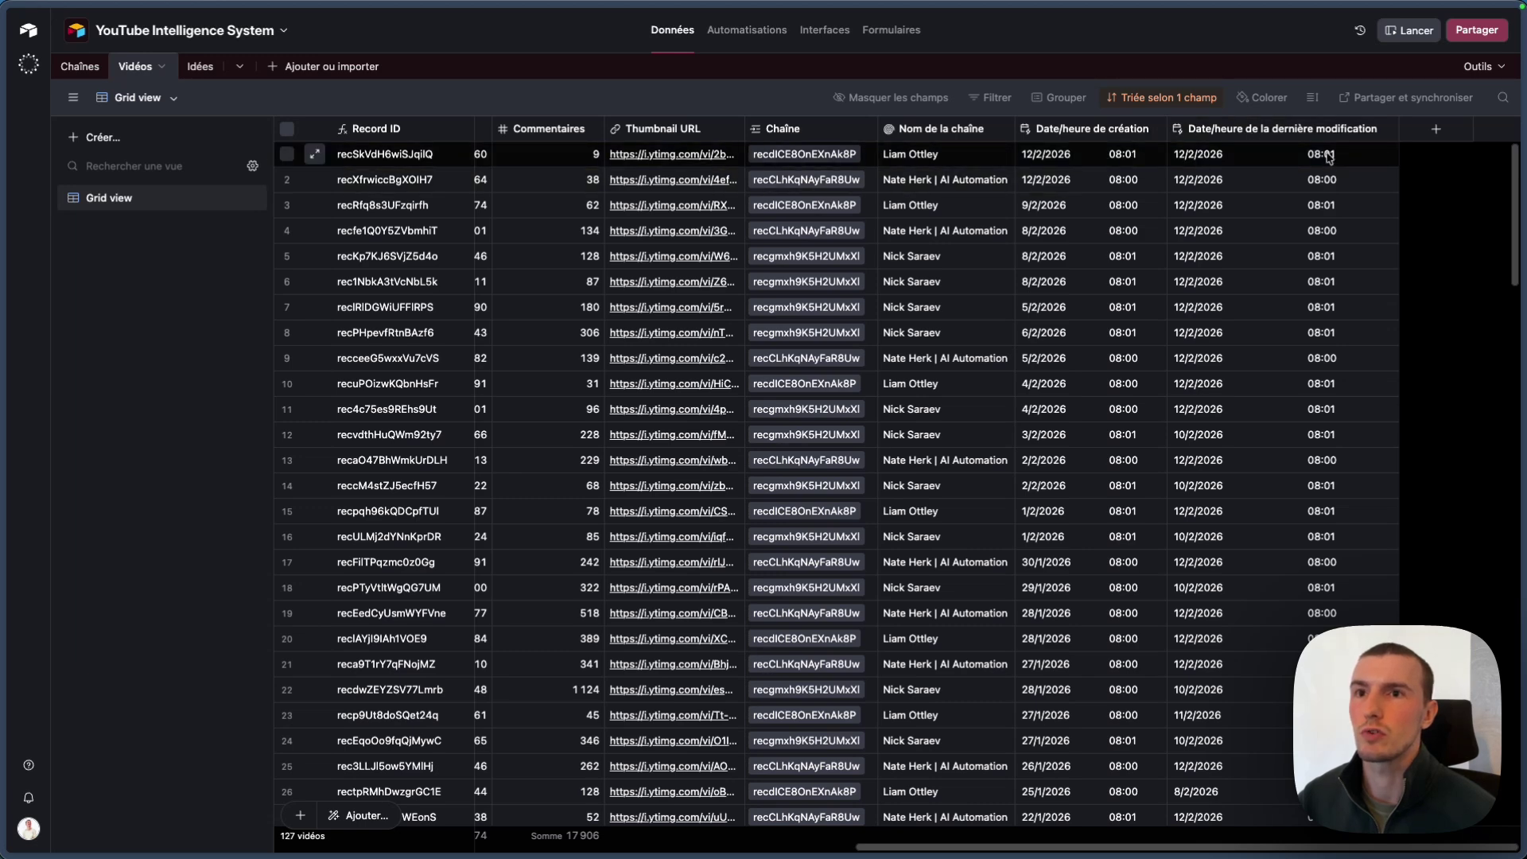
{"action": "scroll", "coordinate": [796, 127], "scroll_direction": "left", "scroll_amount": 5}
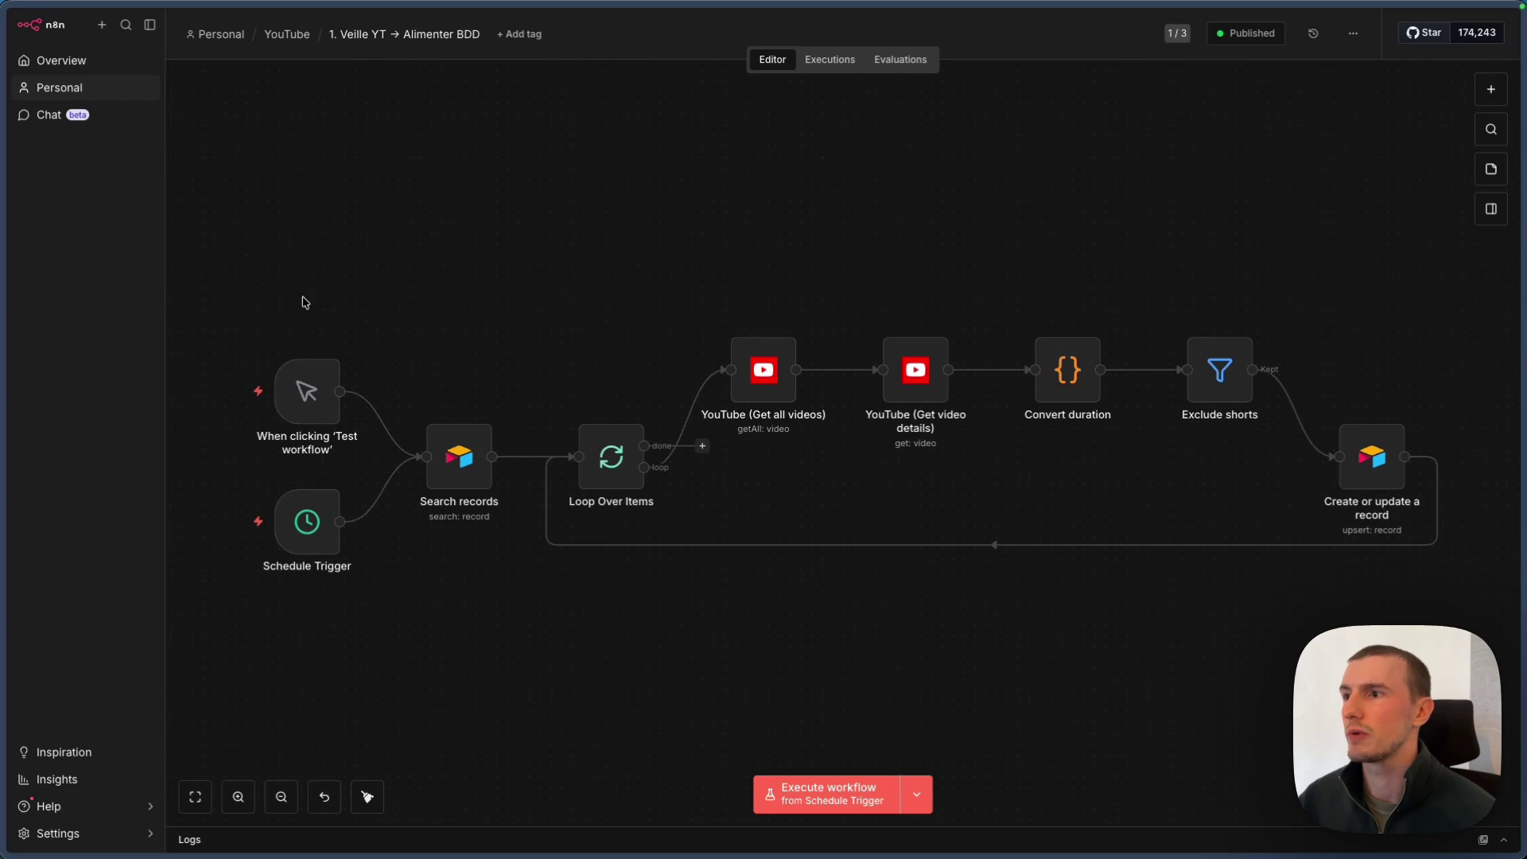
Run the "1. Veille YT → Alimenter BDD" workflow from its manual "Test workflow" trigger.
{"action": "mouse_move", "coordinate": [262, 358]}
{"action": "left_click", "coordinate": [208, 392]}
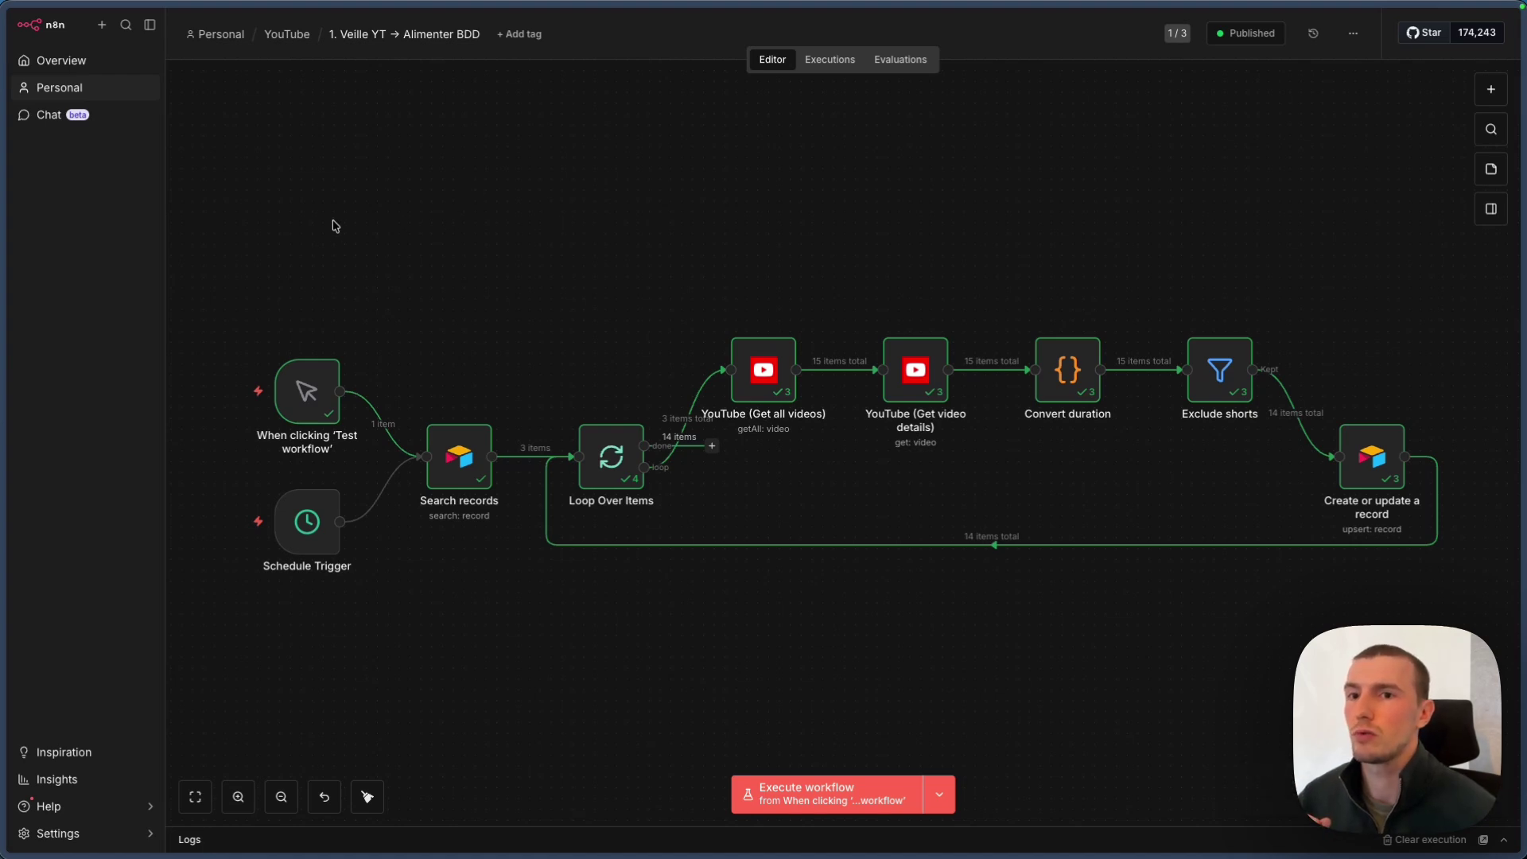
Switch to the YouTube Intelligence System base in Airtable and check the record dates in the Vidéos table.
{"action": "mouse_move", "coordinate": [44, 359]}
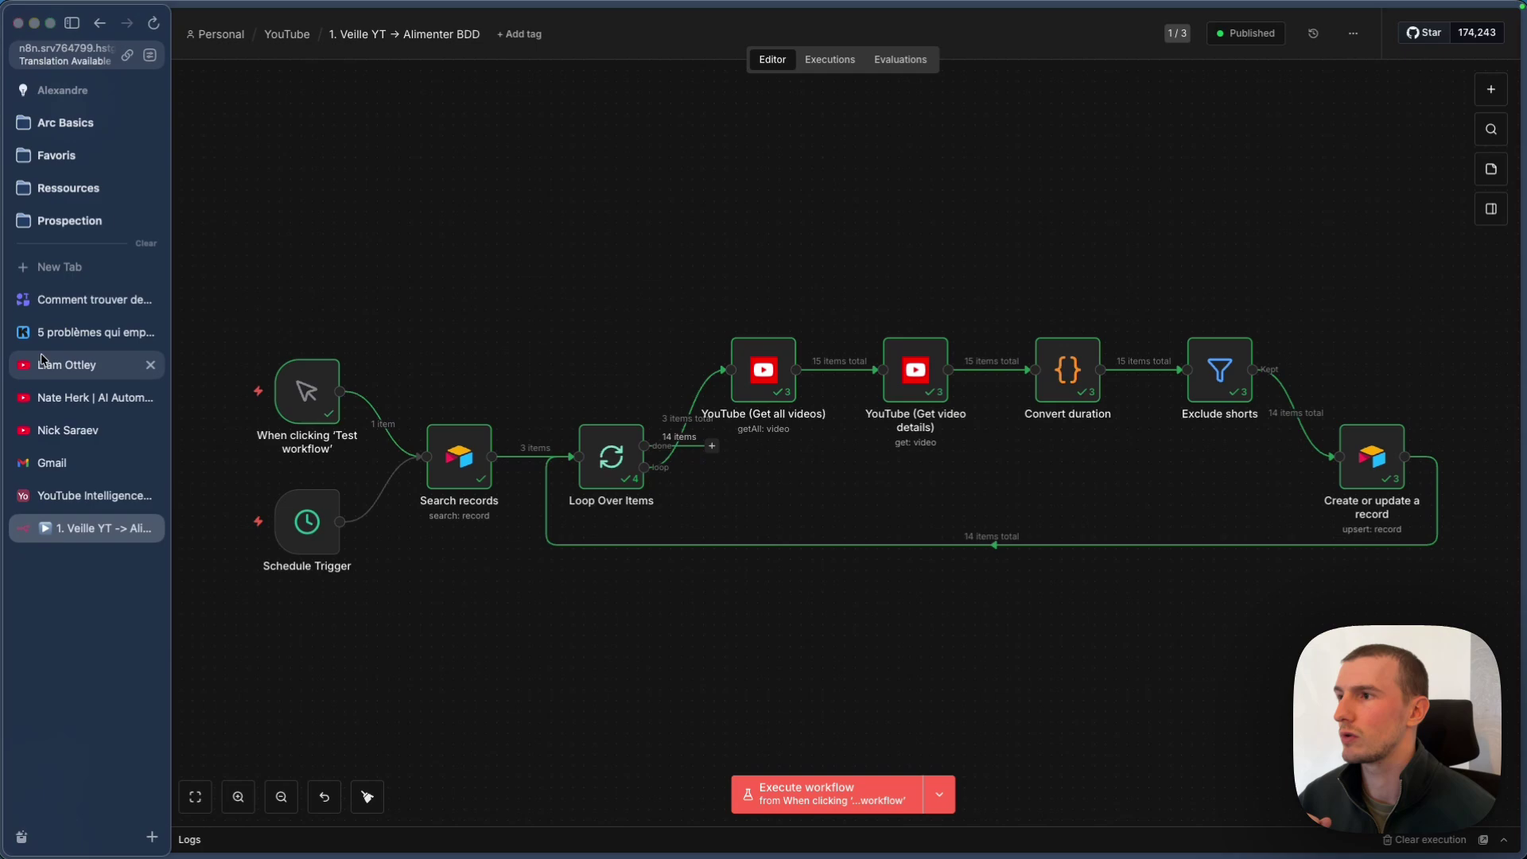
{"action": "left_click", "coordinate": [99, 489]}
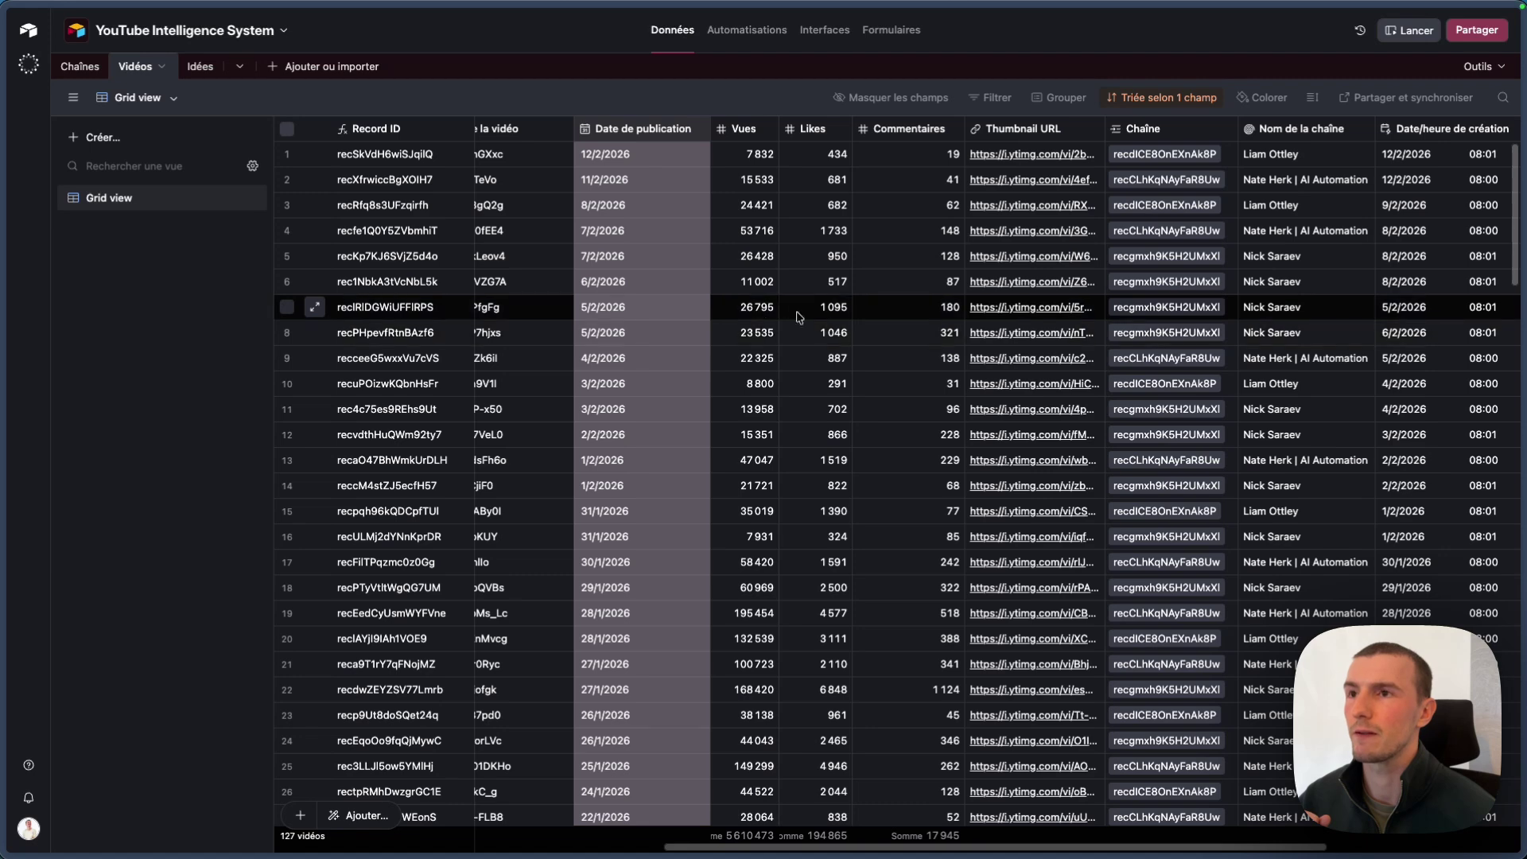
{"action": "scroll", "coordinate": [837, 307], "scroll_direction": "right", "scroll_amount": 5}
{"action": "scroll", "coordinate": [838, 307], "scroll_direction": "right", "scroll_amount": 2}
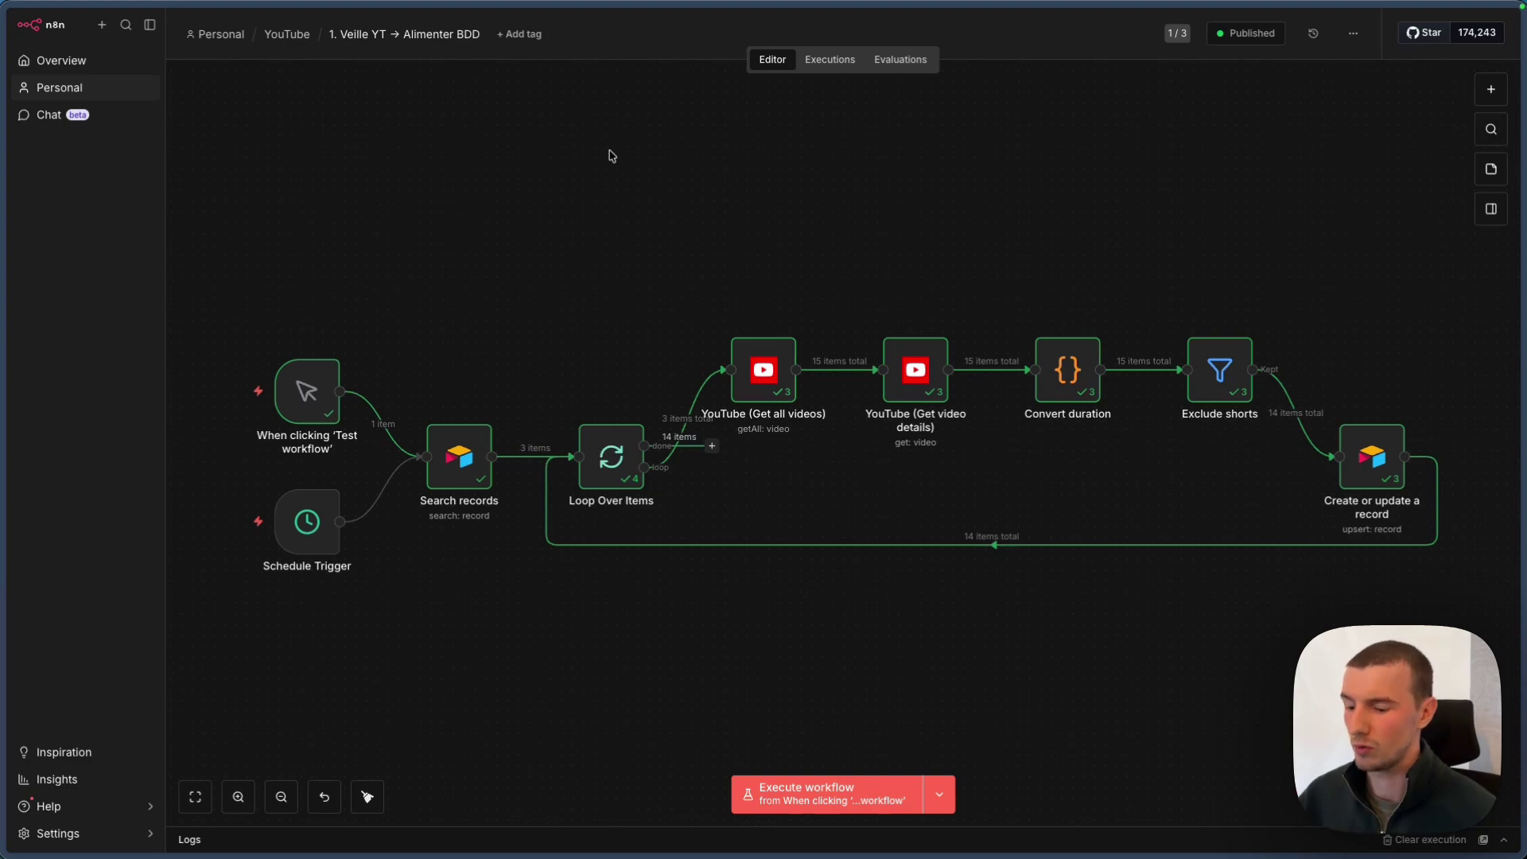
Switch to the "Veille automatisée YT" board, review the remaining stages of the PROCESS diagram, and return to n8n.
{"action": "key", "text": "super+Tab"}
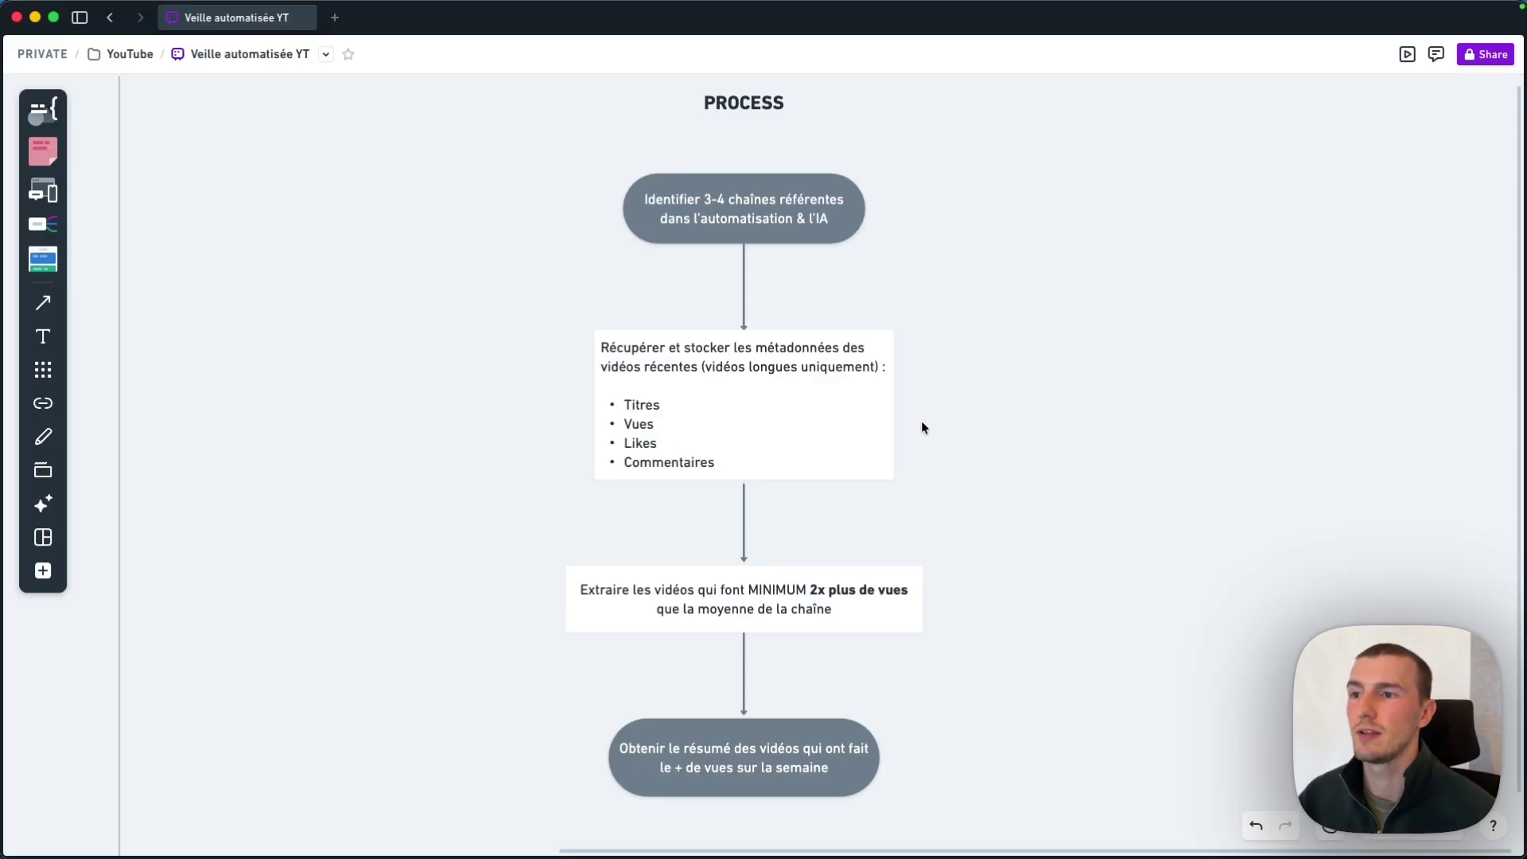
{"action": "scroll", "coordinate": [921, 422], "scroll_direction": "down", "scroll_amount": 2}
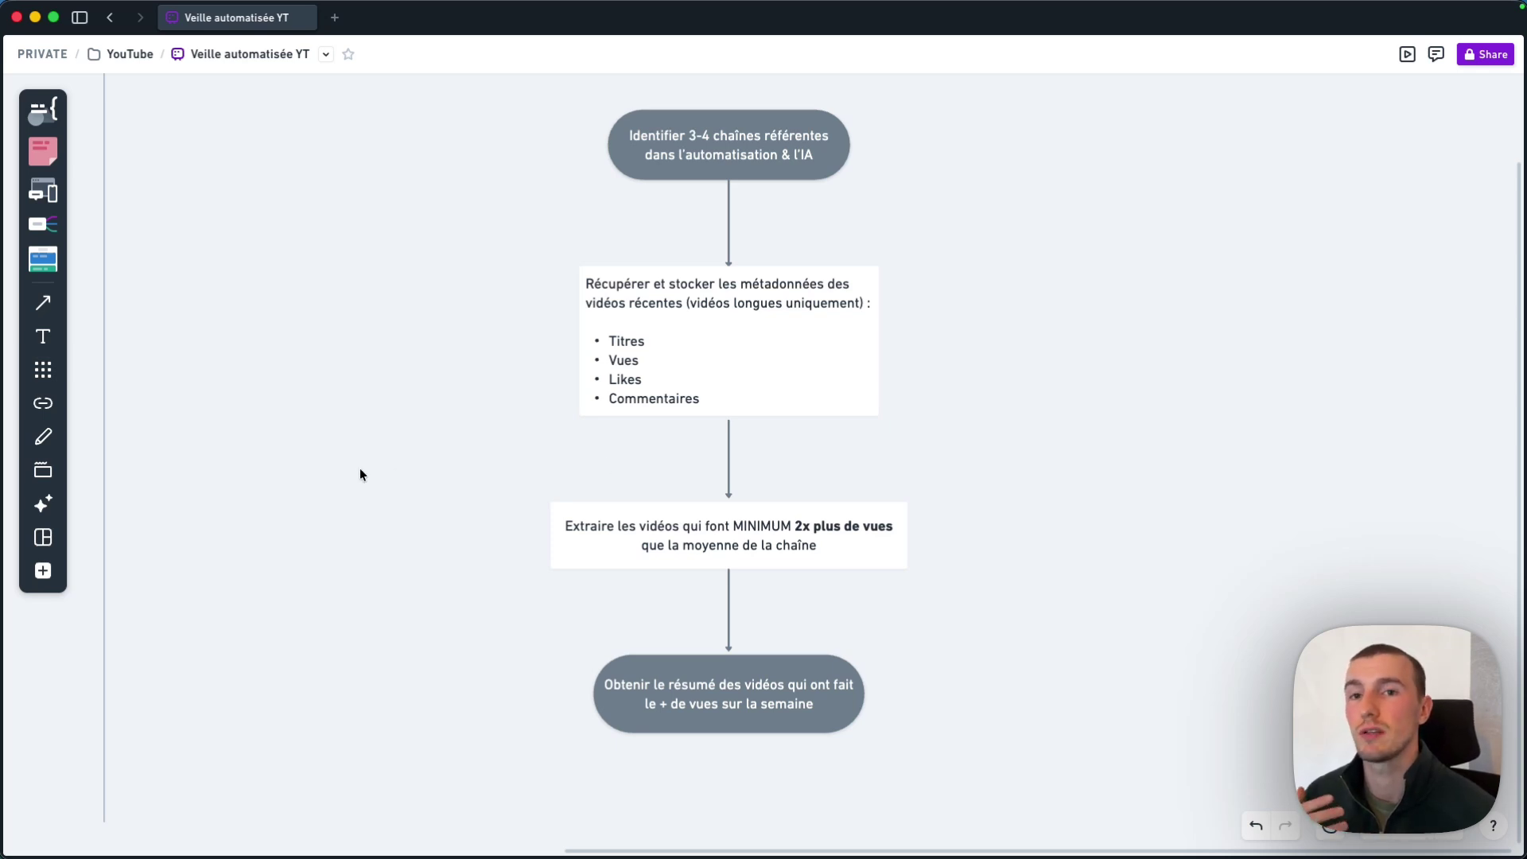
{"action": "key", "text": "super+Tab"}
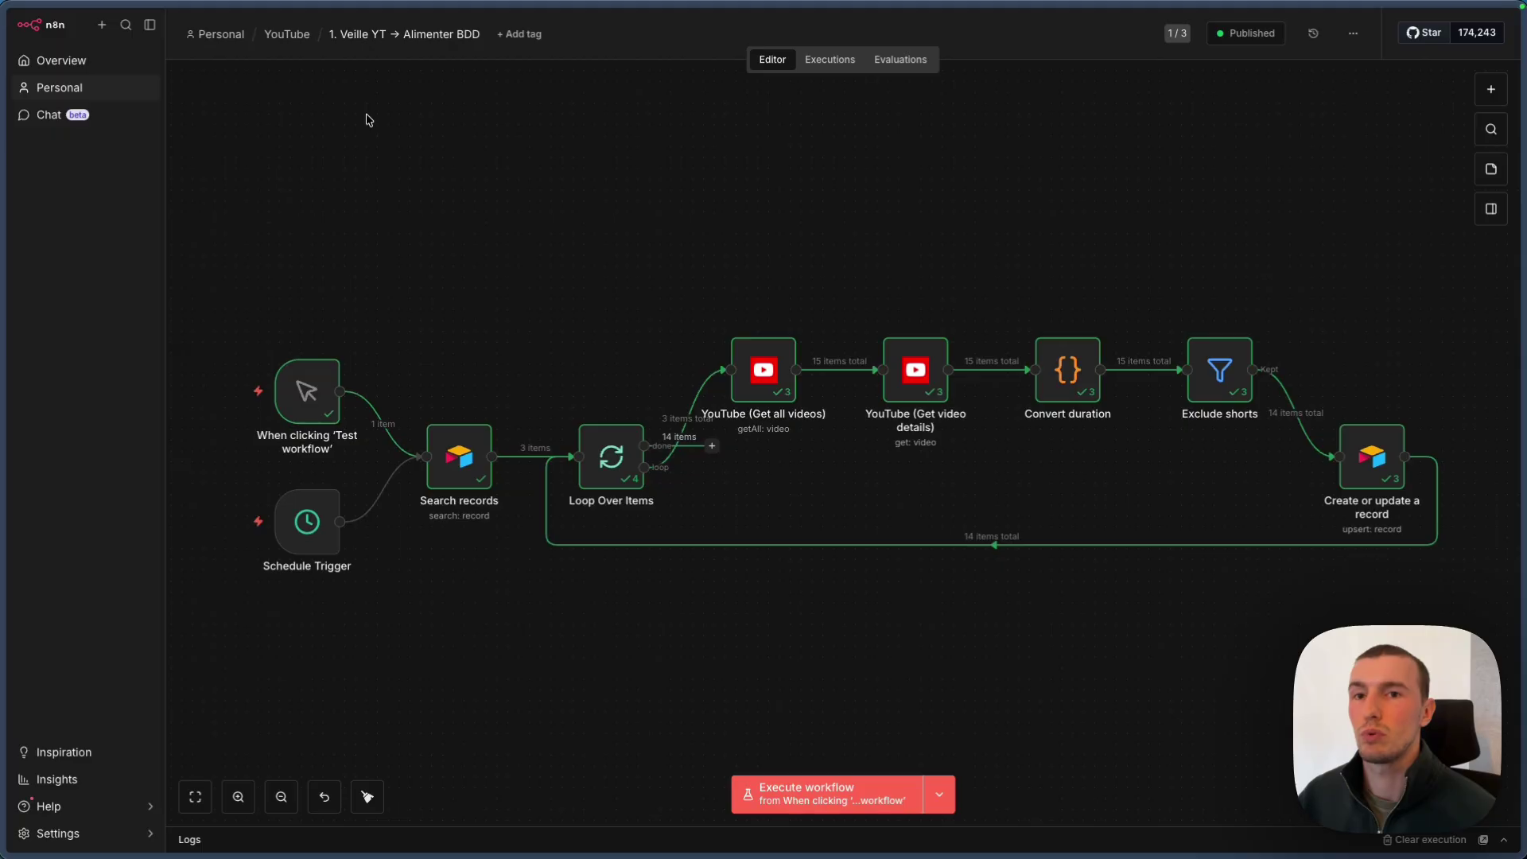
Open the "2.Veille YT → Résumé hebdomadaire" workflow from the YouTube folder and inspect its Schedule Trigger settings.
{"action": "left_click", "coordinate": [289, 35]}
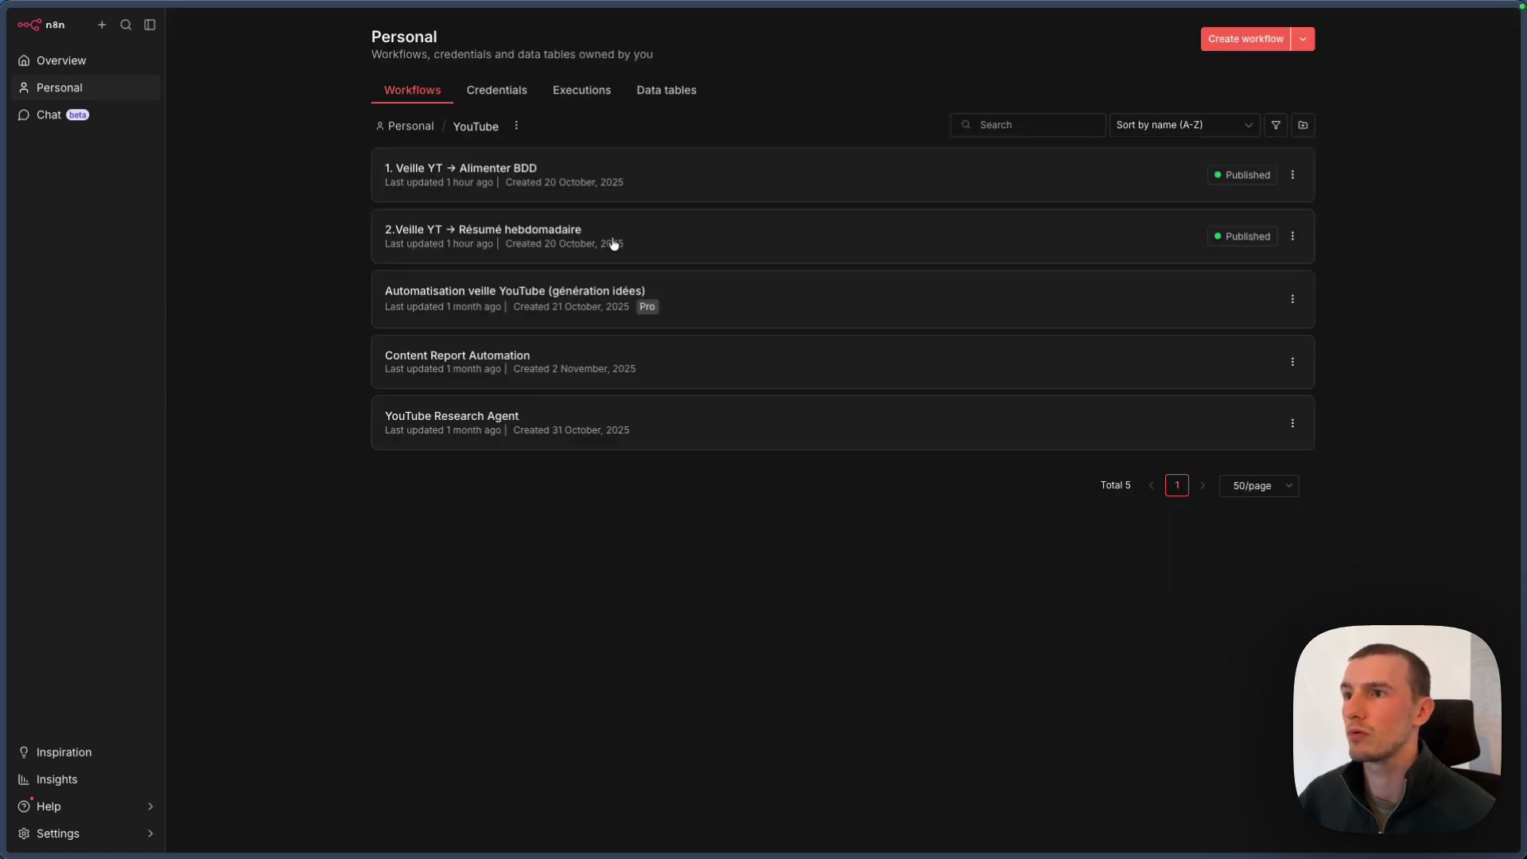
{"action": "left_click", "coordinate": [766, 237]}
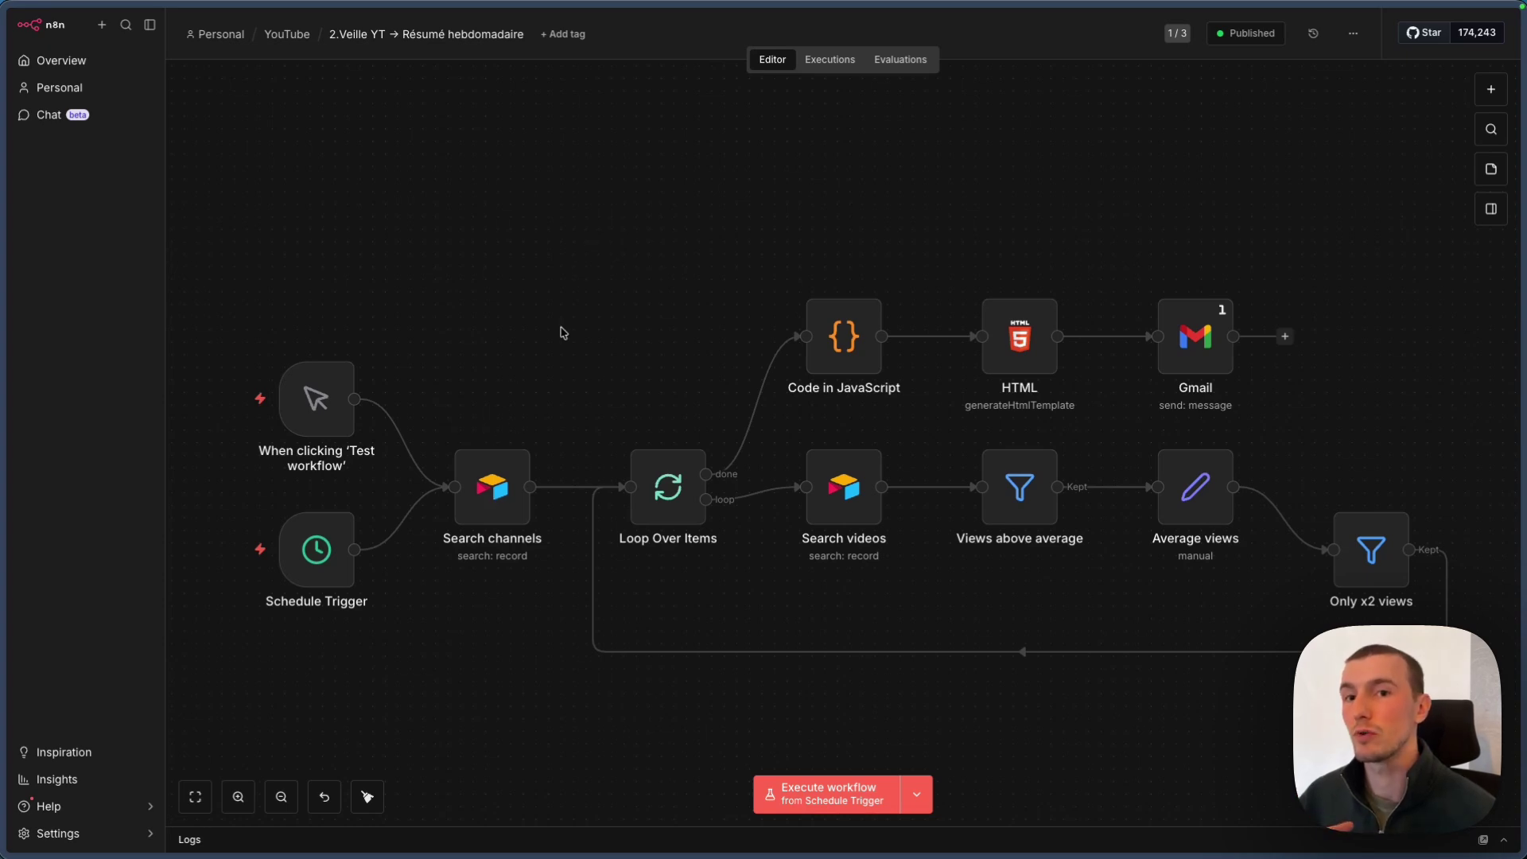
{"action": "scroll", "coordinate": [573, 375], "scroll_direction": "right", "scroll_amount": 1}
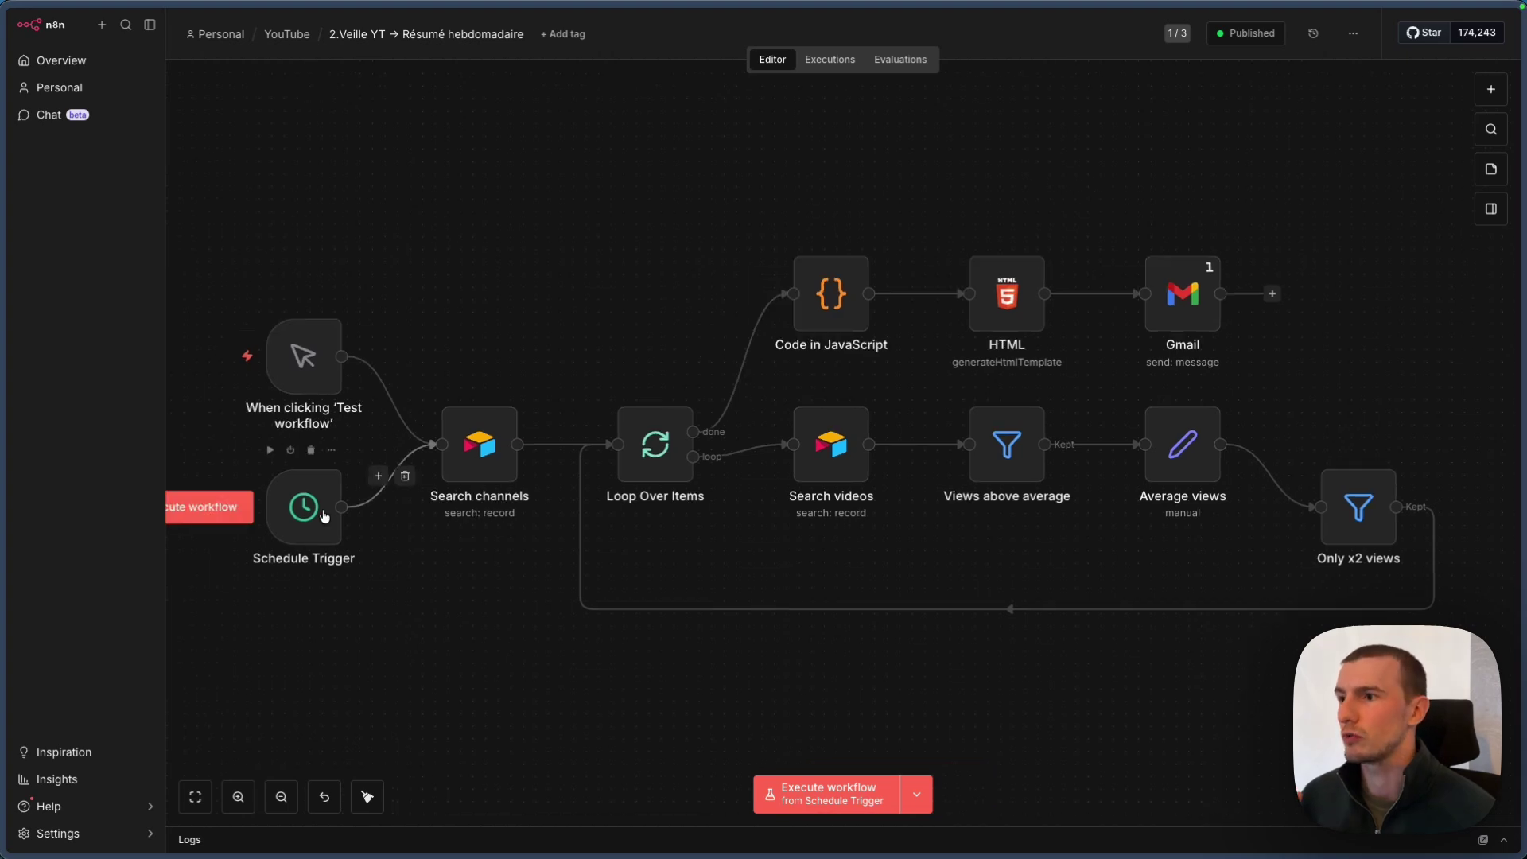
{"action": "double_click", "coordinate": [303, 513]}
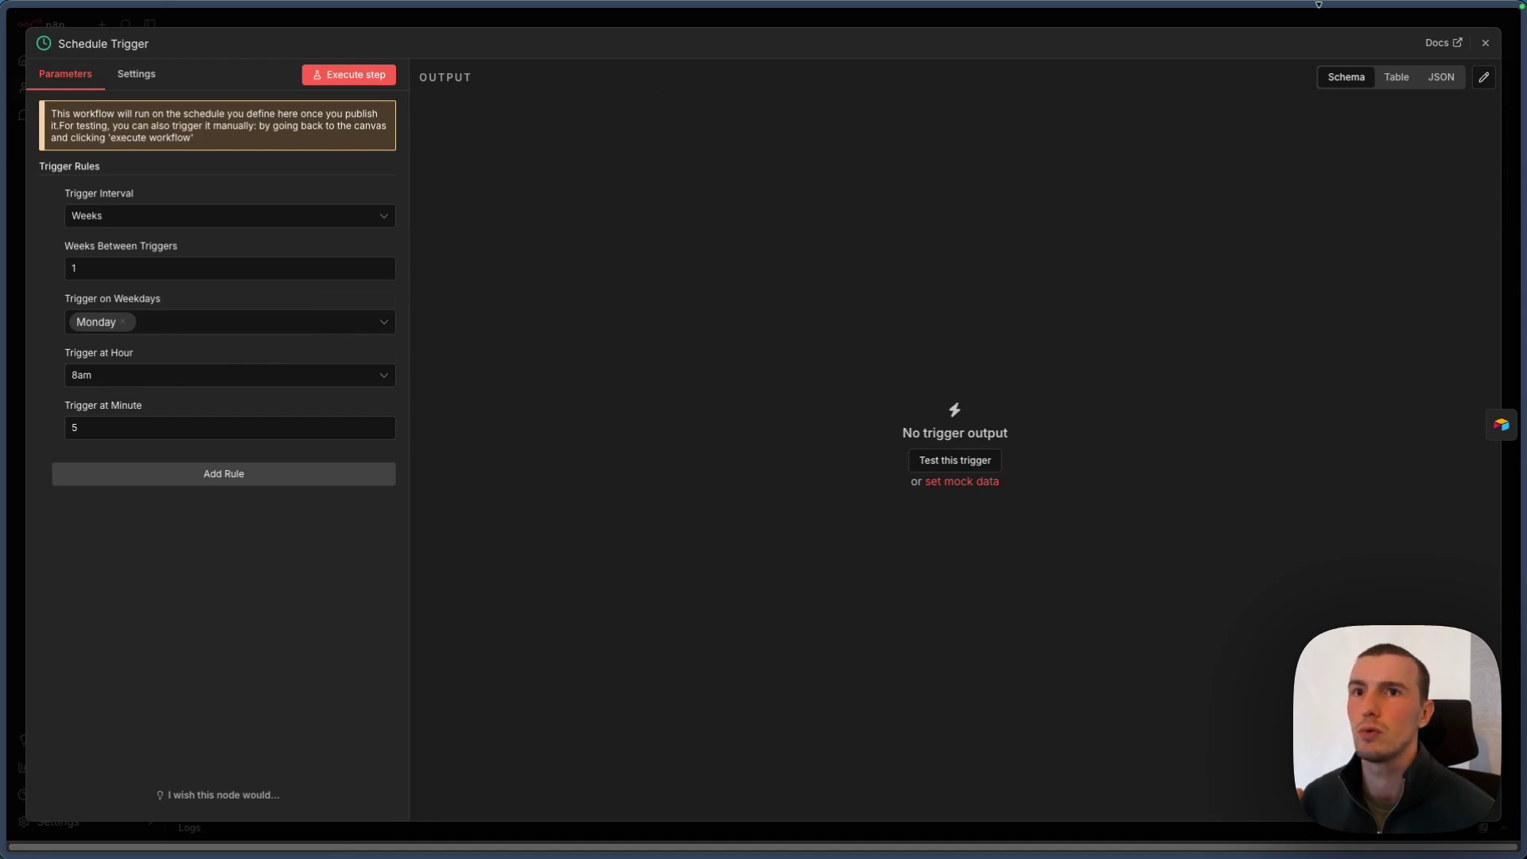
{"action": "left_click", "coordinate": [1485, 43]}
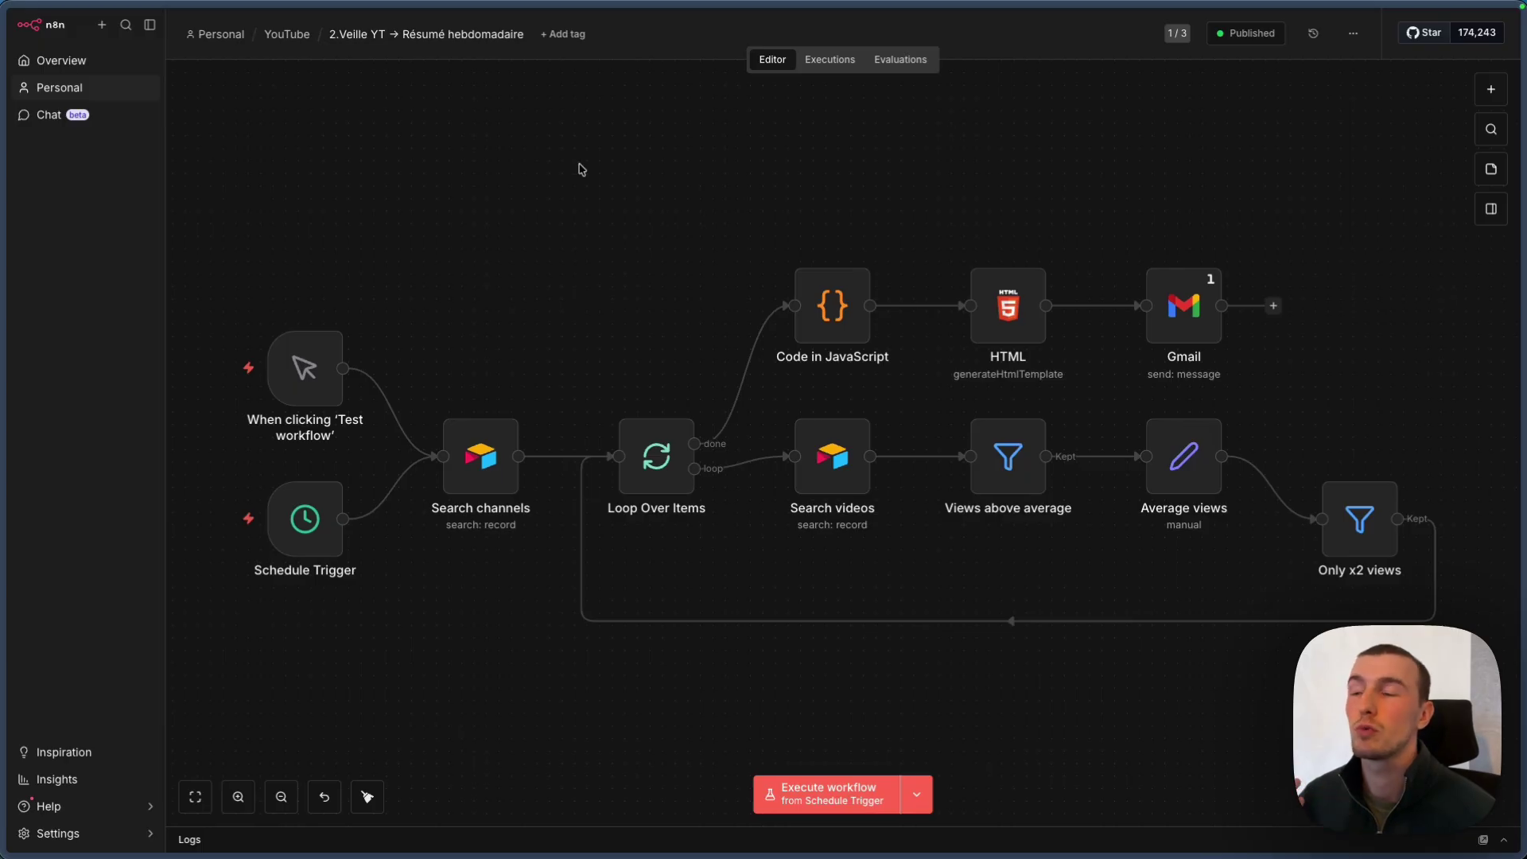
Run the weekly summary workflow from its manual trigger and view the start of the "Veille hebdomadaire YouTube" email in Gmail.
{"action": "left_click", "coordinate": [224, 378]}
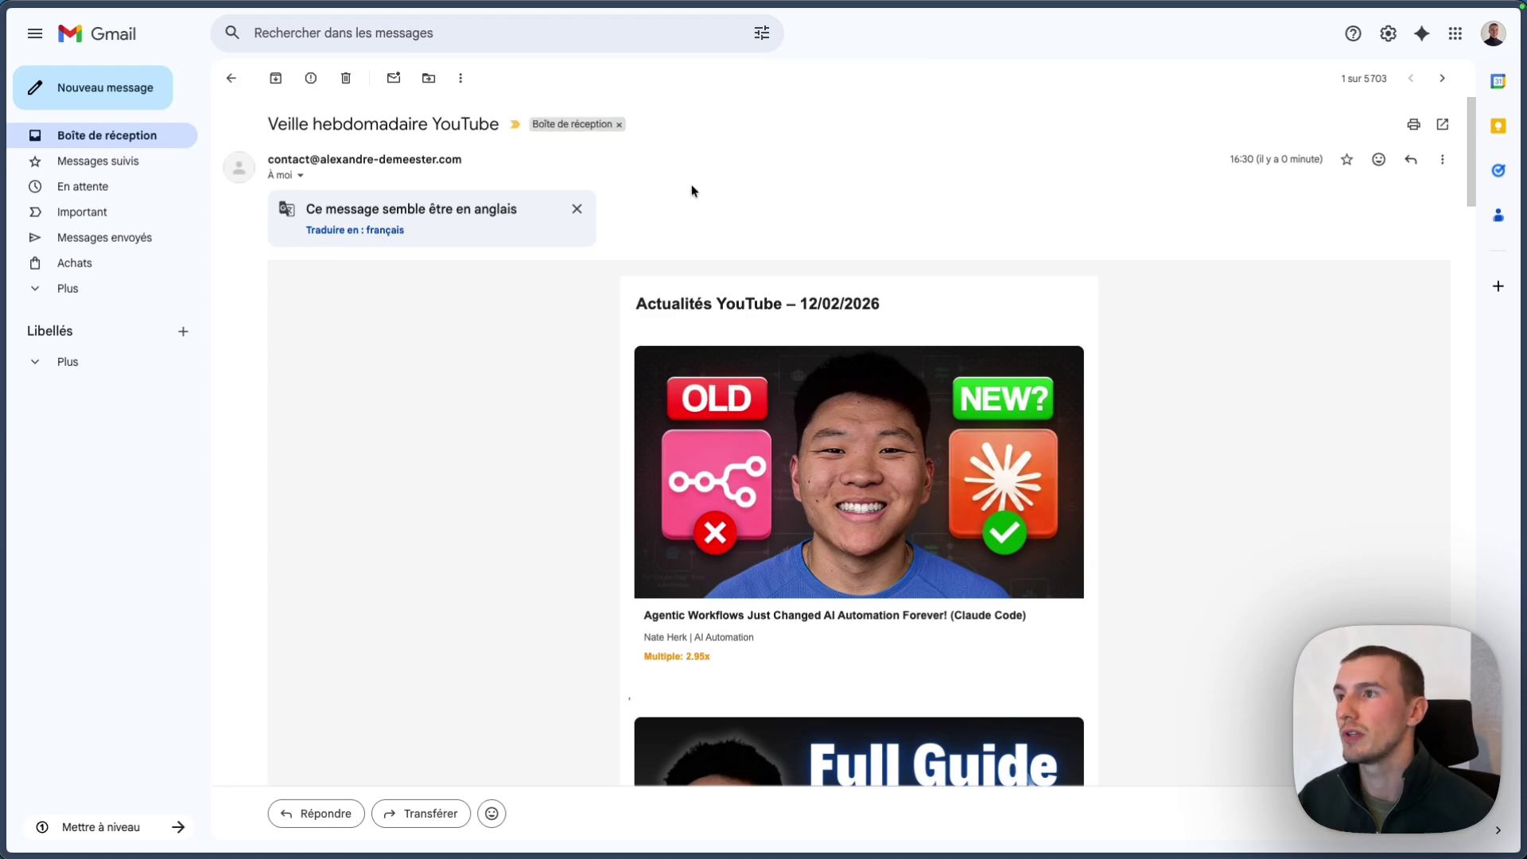
{"action": "scroll", "coordinate": [1056, 170], "scroll_direction": "down", "scroll_amount": 1}
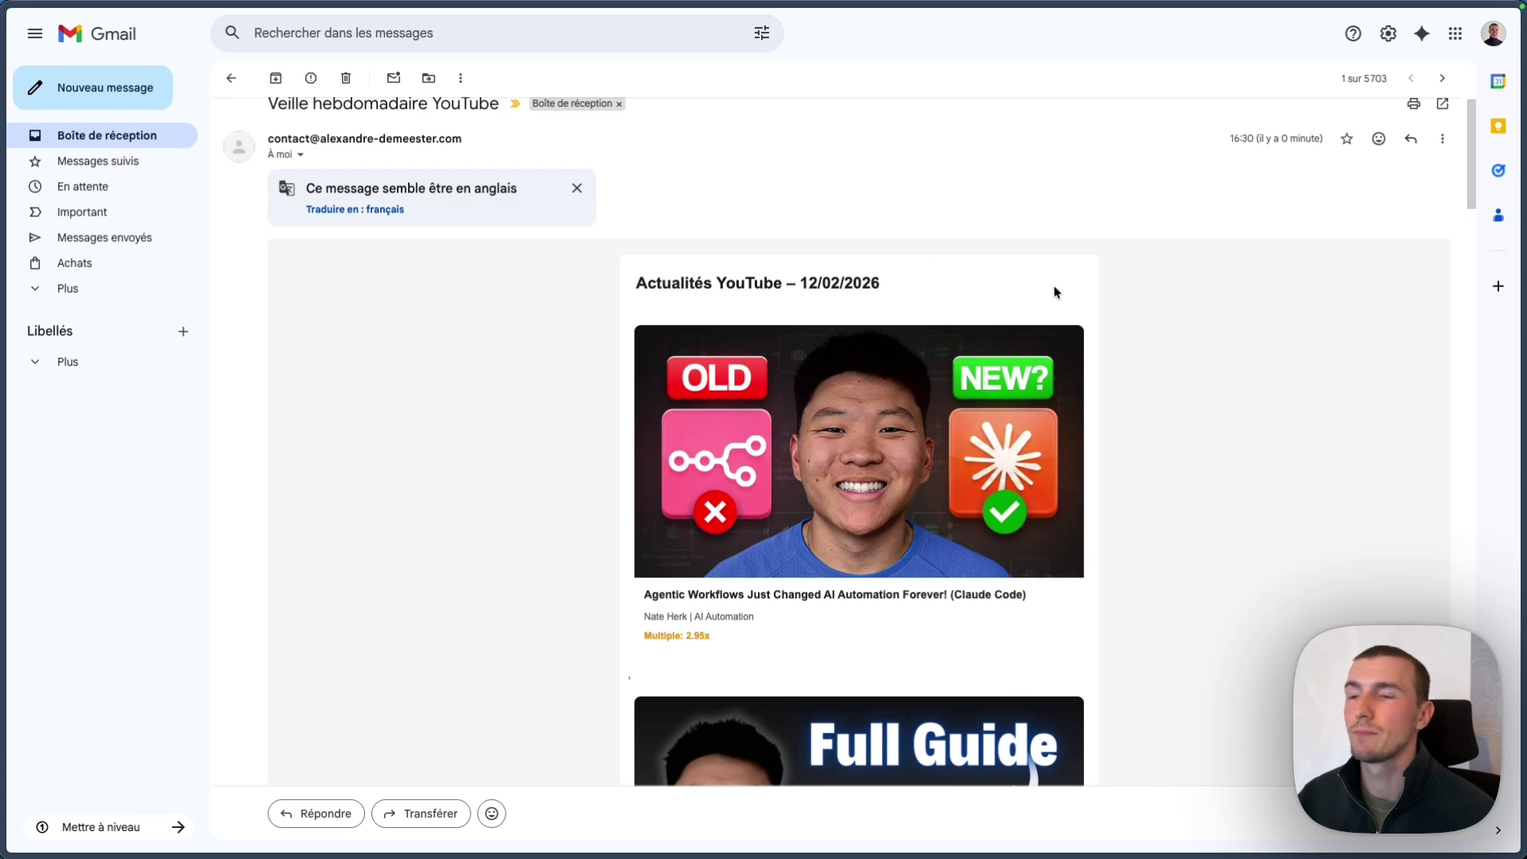
{"action": "scroll", "coordinate": [1209, 305], "scroll_direction": "down", "scroll_amount": 2}
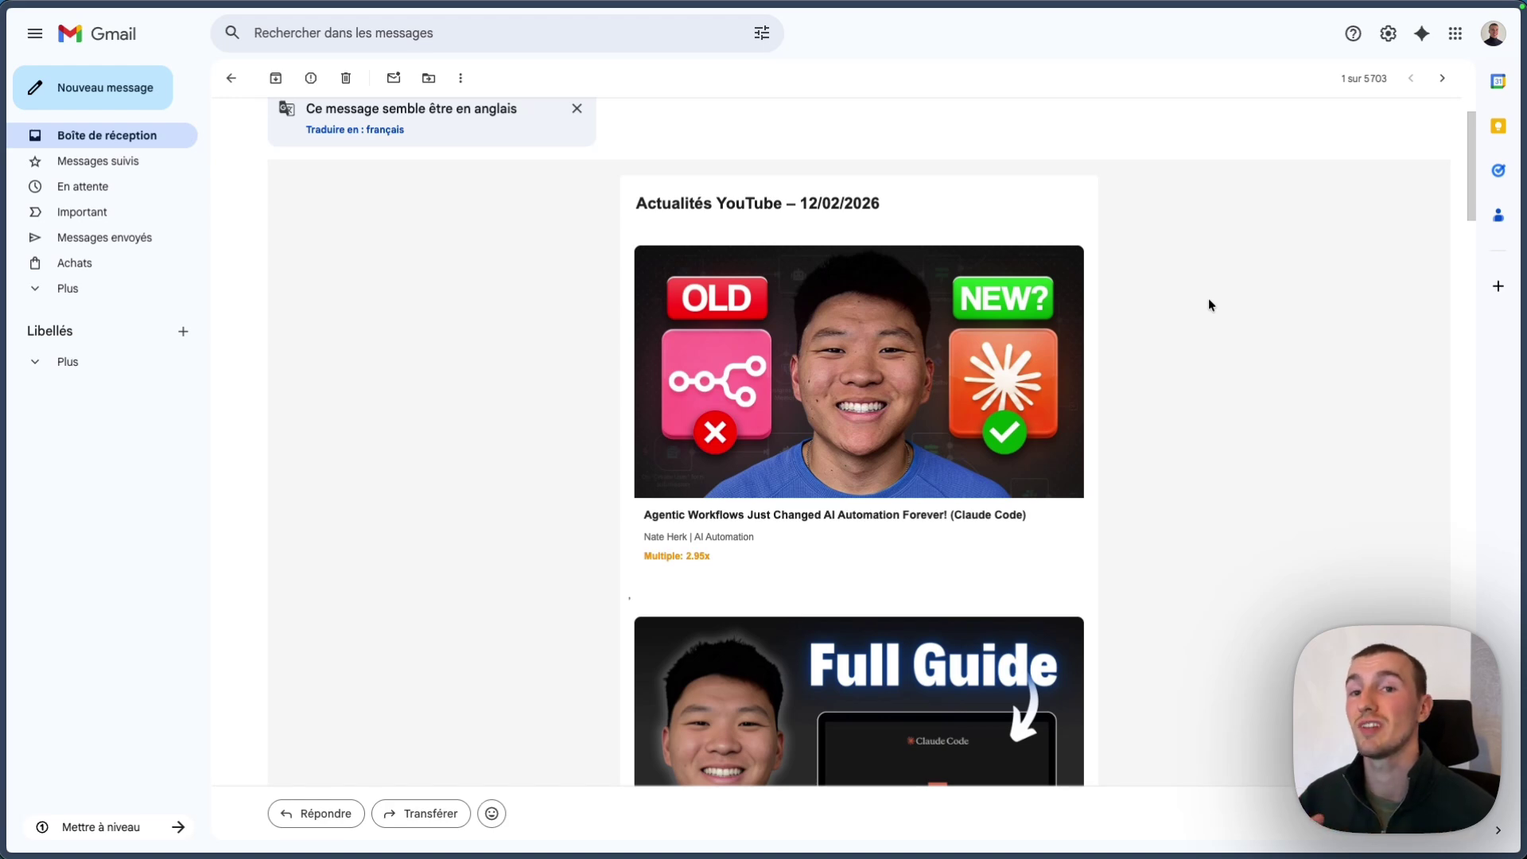
{"action": "scroll", "coordinate": [1209, 305], "scroll_direction": "down", "scroll_amount": 1}
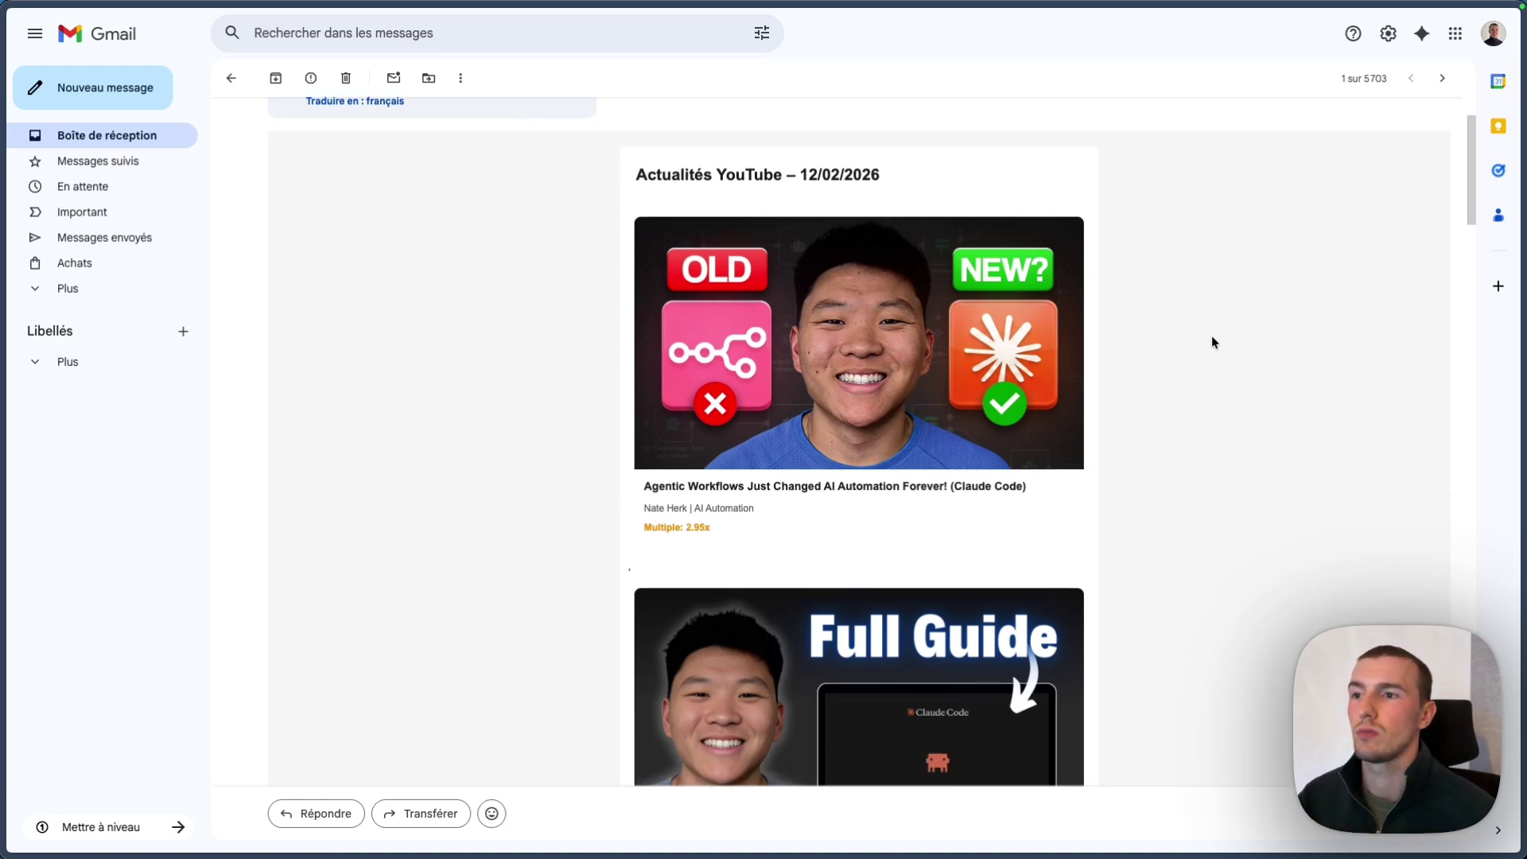
{"action": "scroll", "coordinate": [1209, 336], "scroll_direction": "down", "scroll_amount": 2}
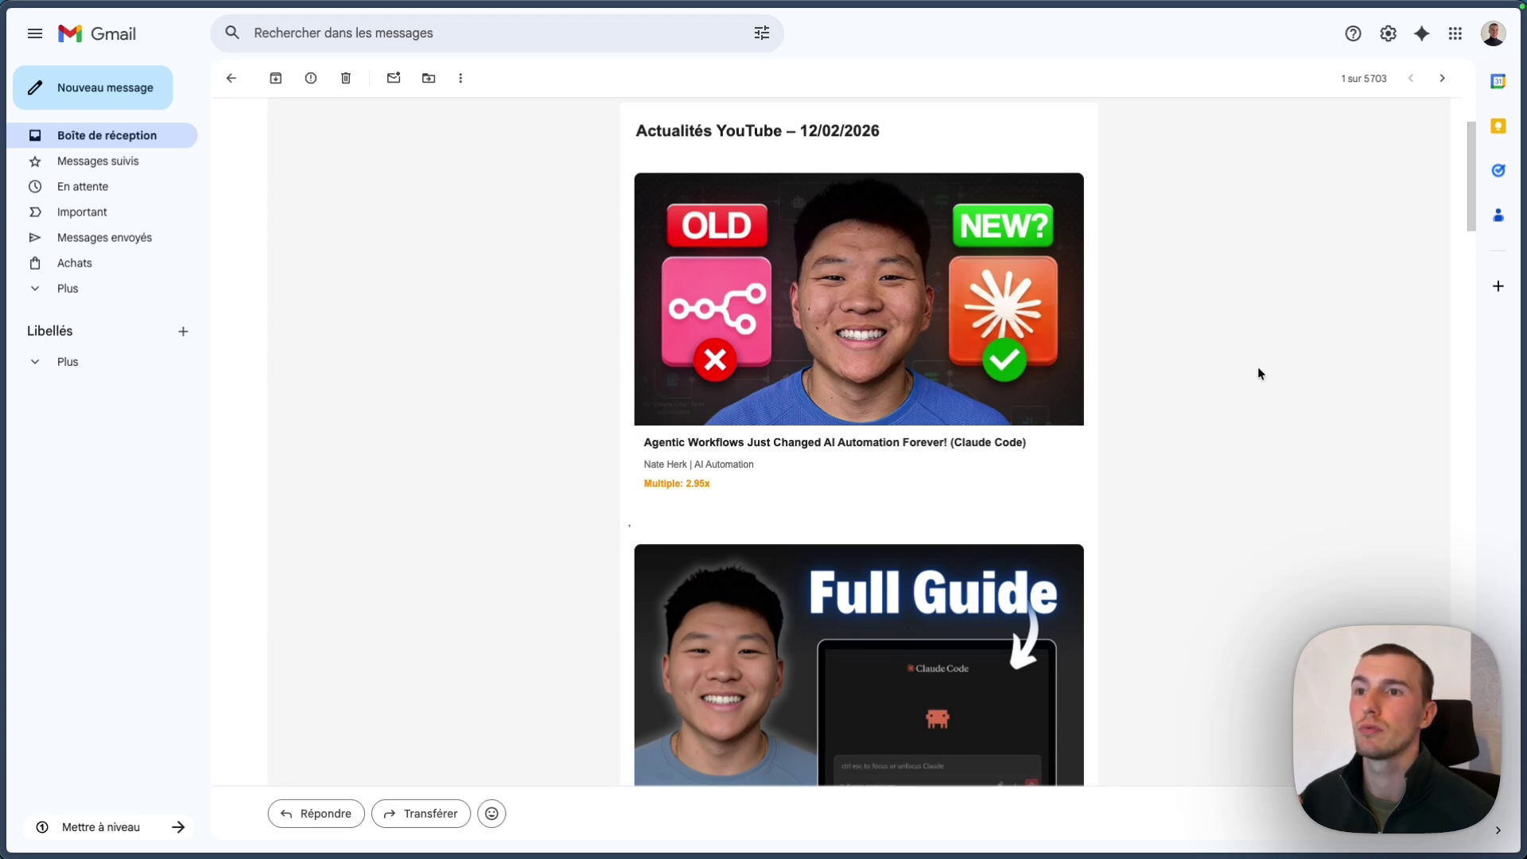
Examine the thumbnails, titles, channels and view multiples of the videos listed throughout the "Veille hebdomadaire YouTube" email.
{"action": "scroll", "coordinate": [1259, 368], "scroll_direction": "down", "scroll_amount": 10}
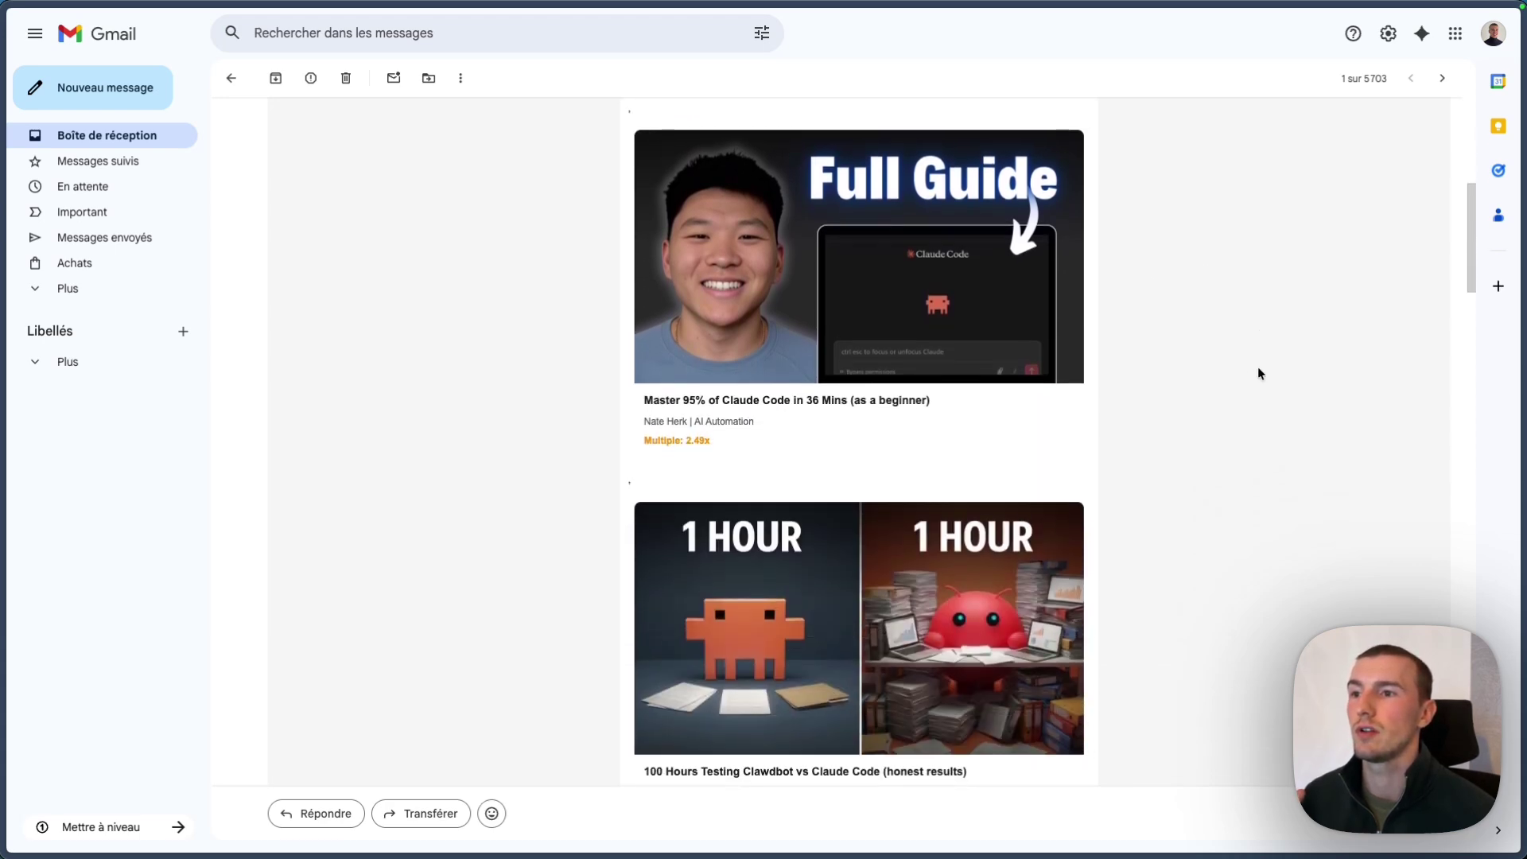
{"action": "scroll", "coordinate": [1259, 370], "scroll_direction": "down", "scroll_amount": 7}
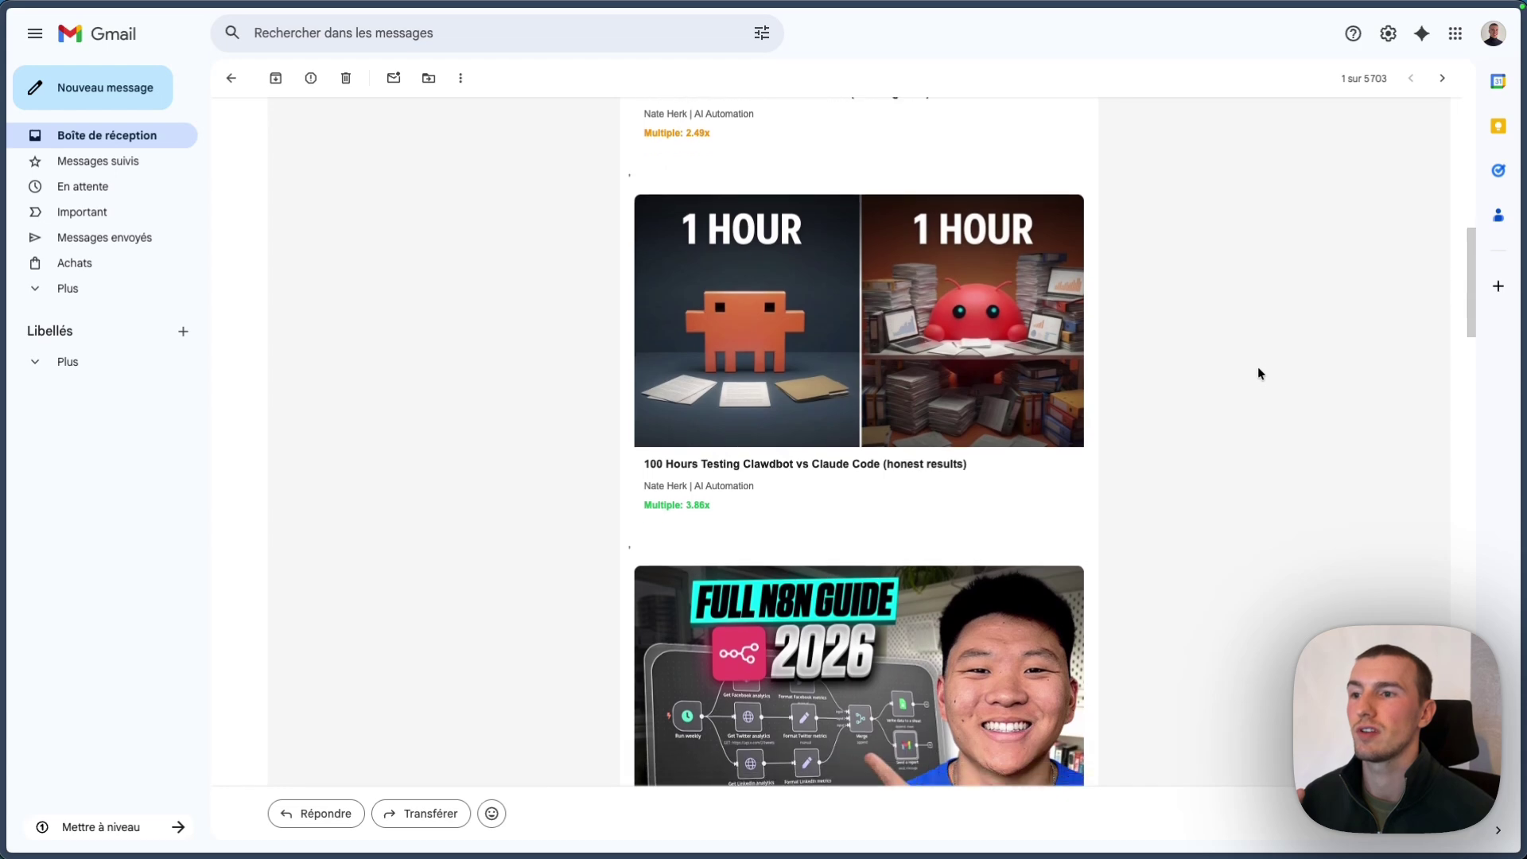
{"action": "scroll", "coordinate": [886, 369], "scroll_direction": "down", "scroll_amount": 3}
{"action": "scroll", "coordinate": [461, 269], "scroll_direction": "down", "scroll_amount": 7}
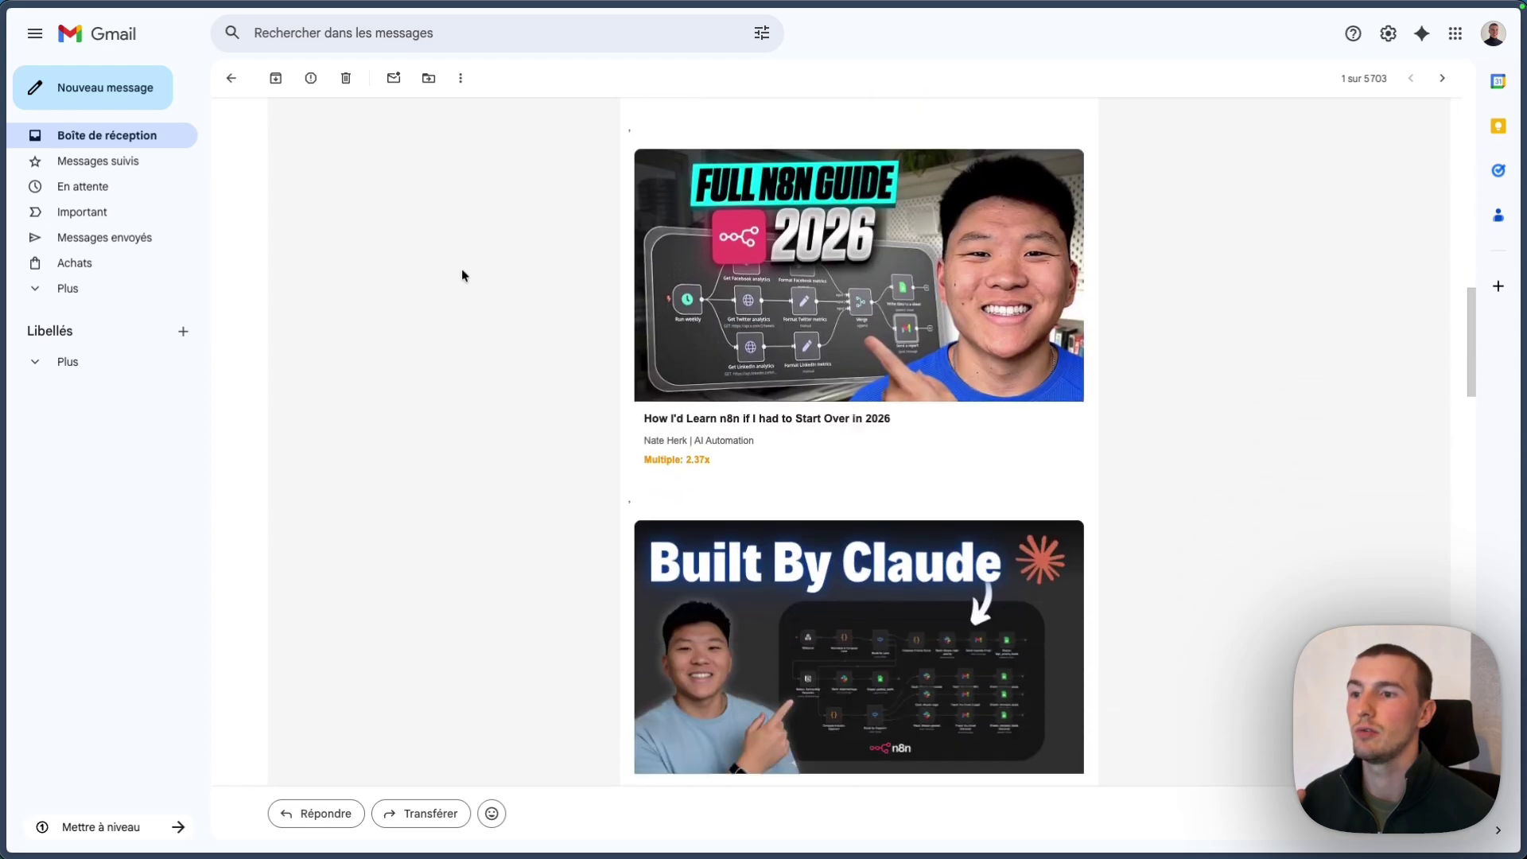
{"action": "scroll", "coordinate": [461, 269], "scroll_direction": "down", "scroll_amount": 5}
{"action": "scroll", "coordinate": [461, 269], "scroll_direction": "down", "scroll_amount": 6}
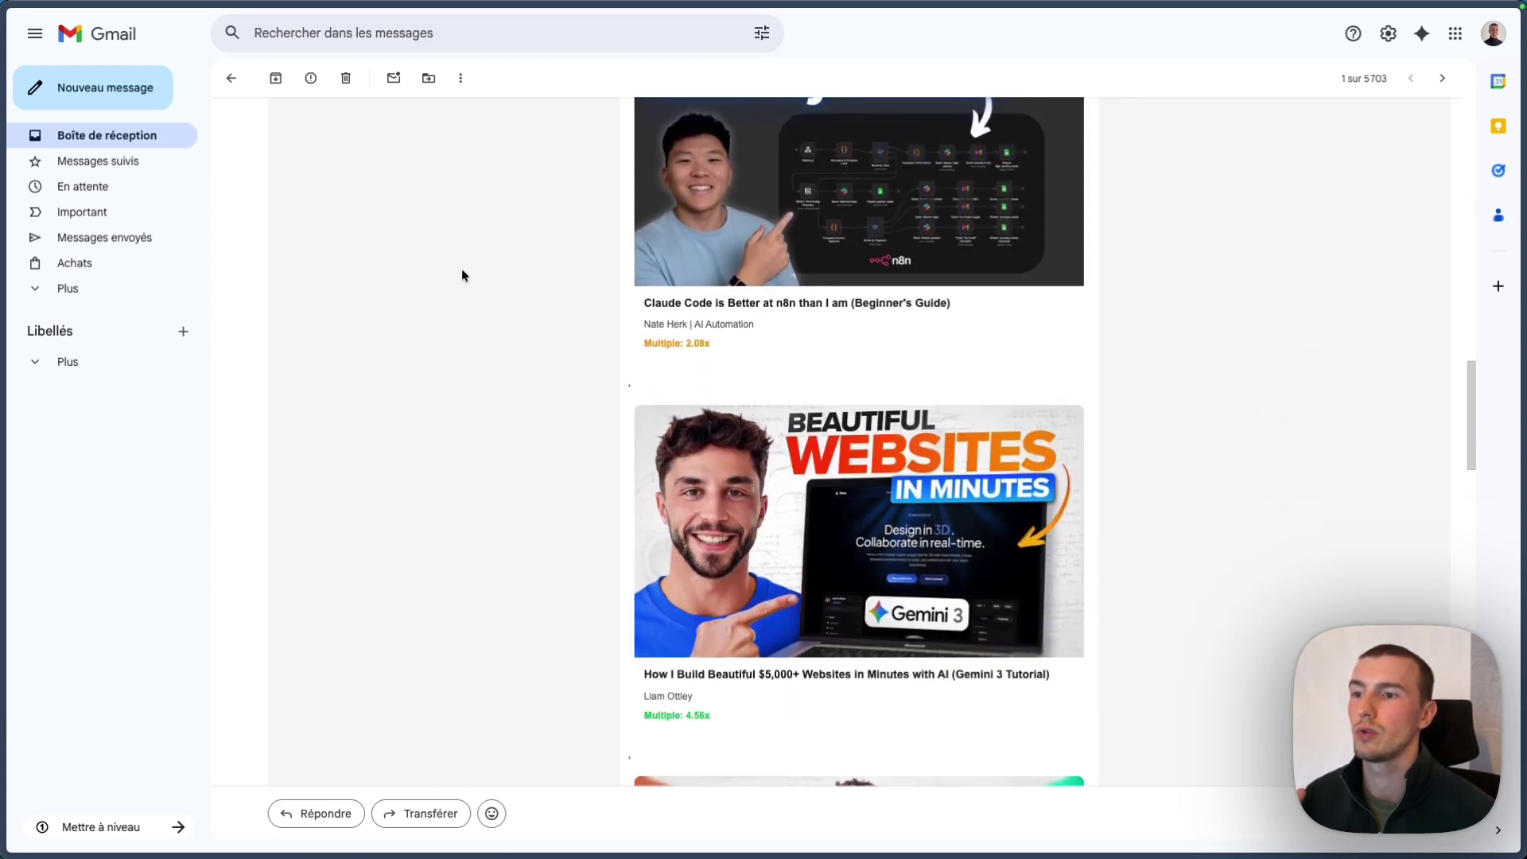
{"action": "scroll", "coordinate": [462, 275], "scroll_direction": "down", "scroll_amount": 4}
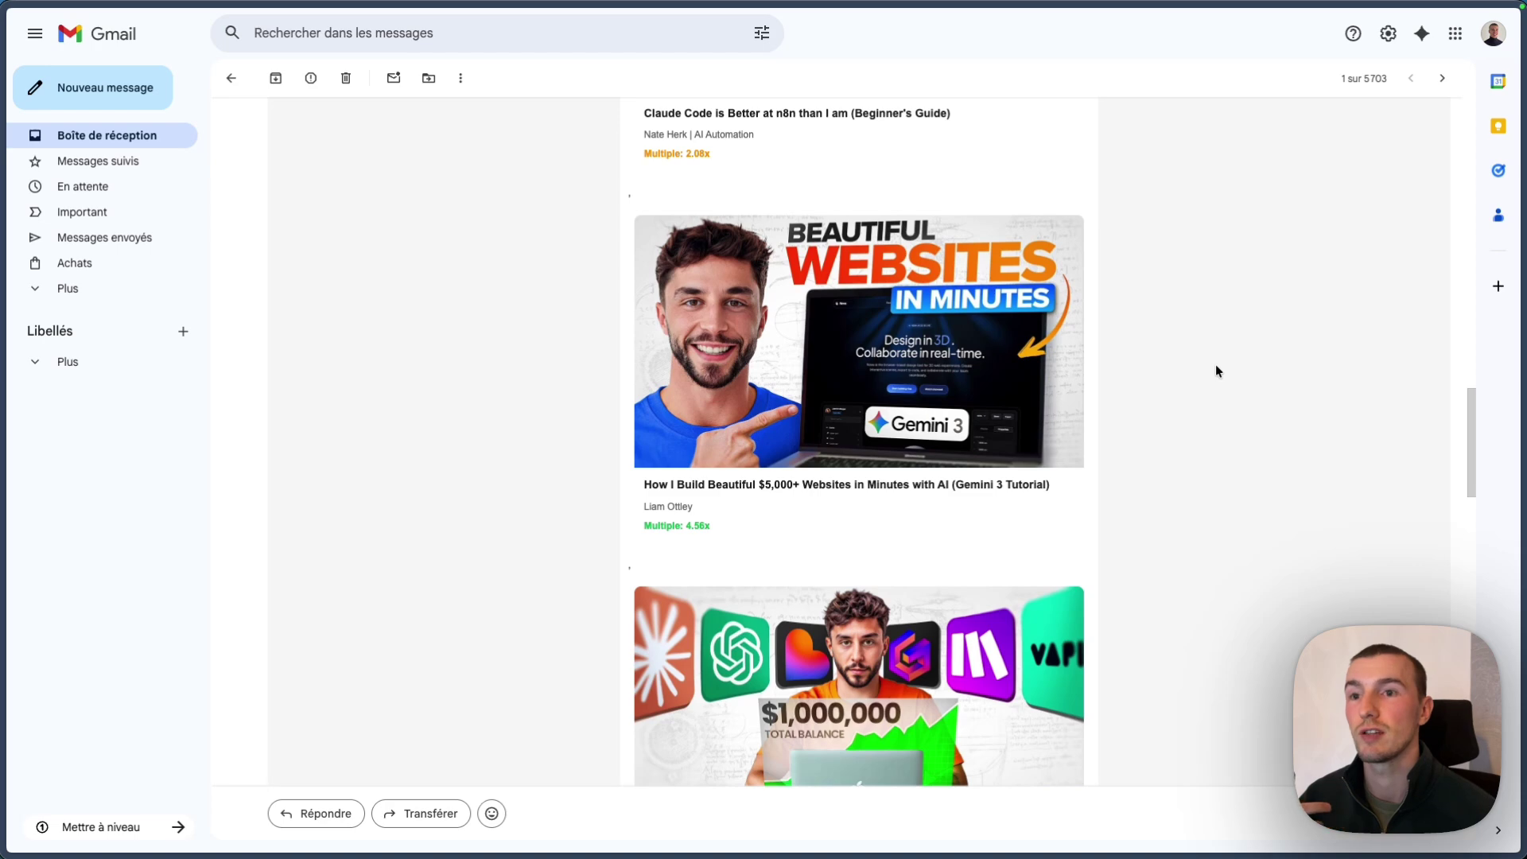
{"action": "scroll", "coordinate": [1216, 371], "scroll_direction": "up", "scroll_amount": 10}
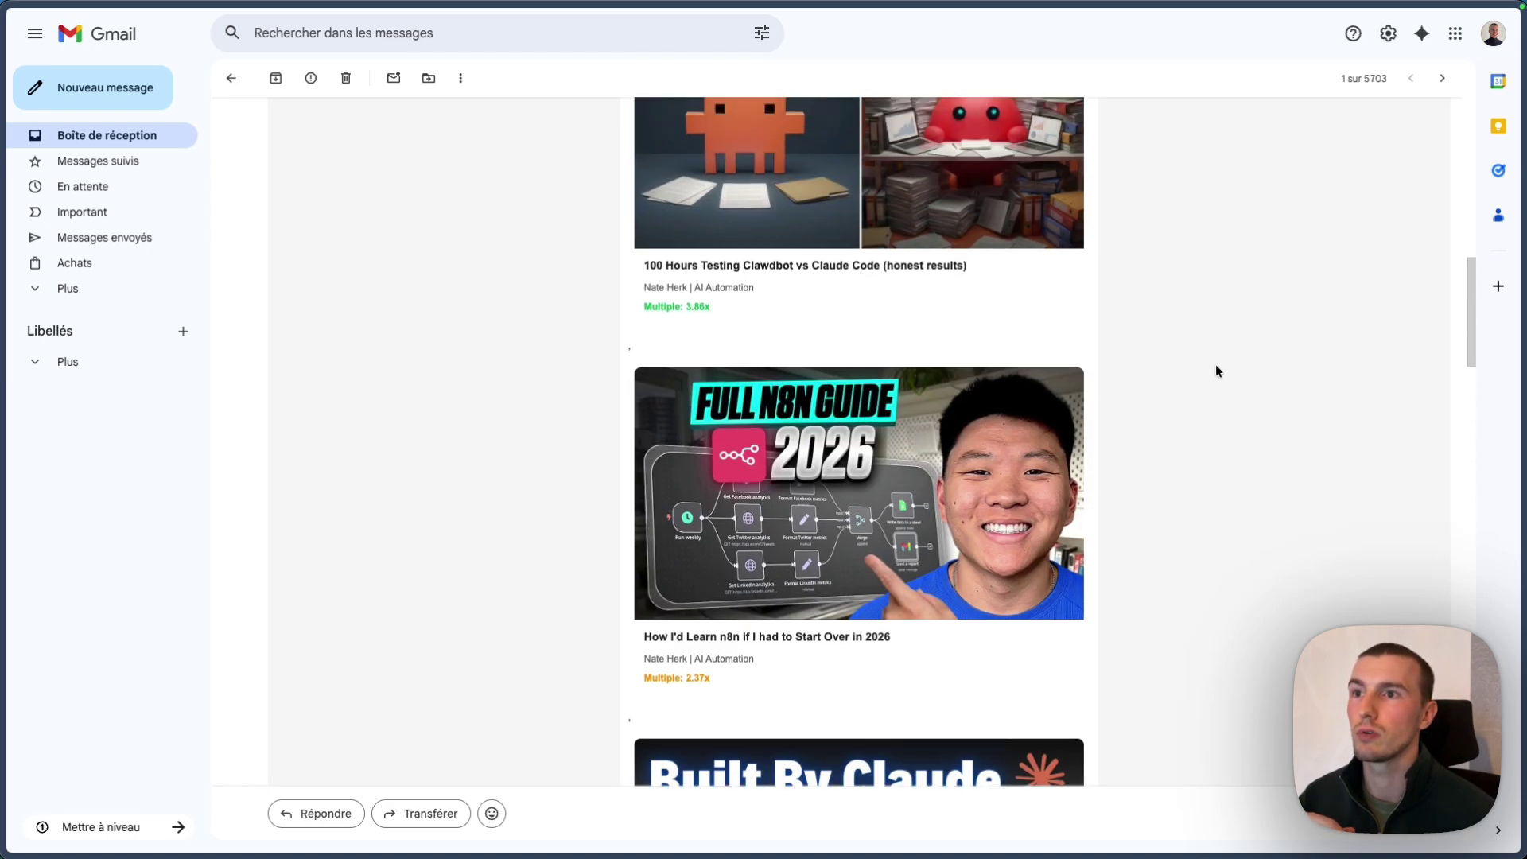
{"action": "scroll", "coordinate": [1216, 371], "scroll_direction": "up", "scroll_amount": 4}
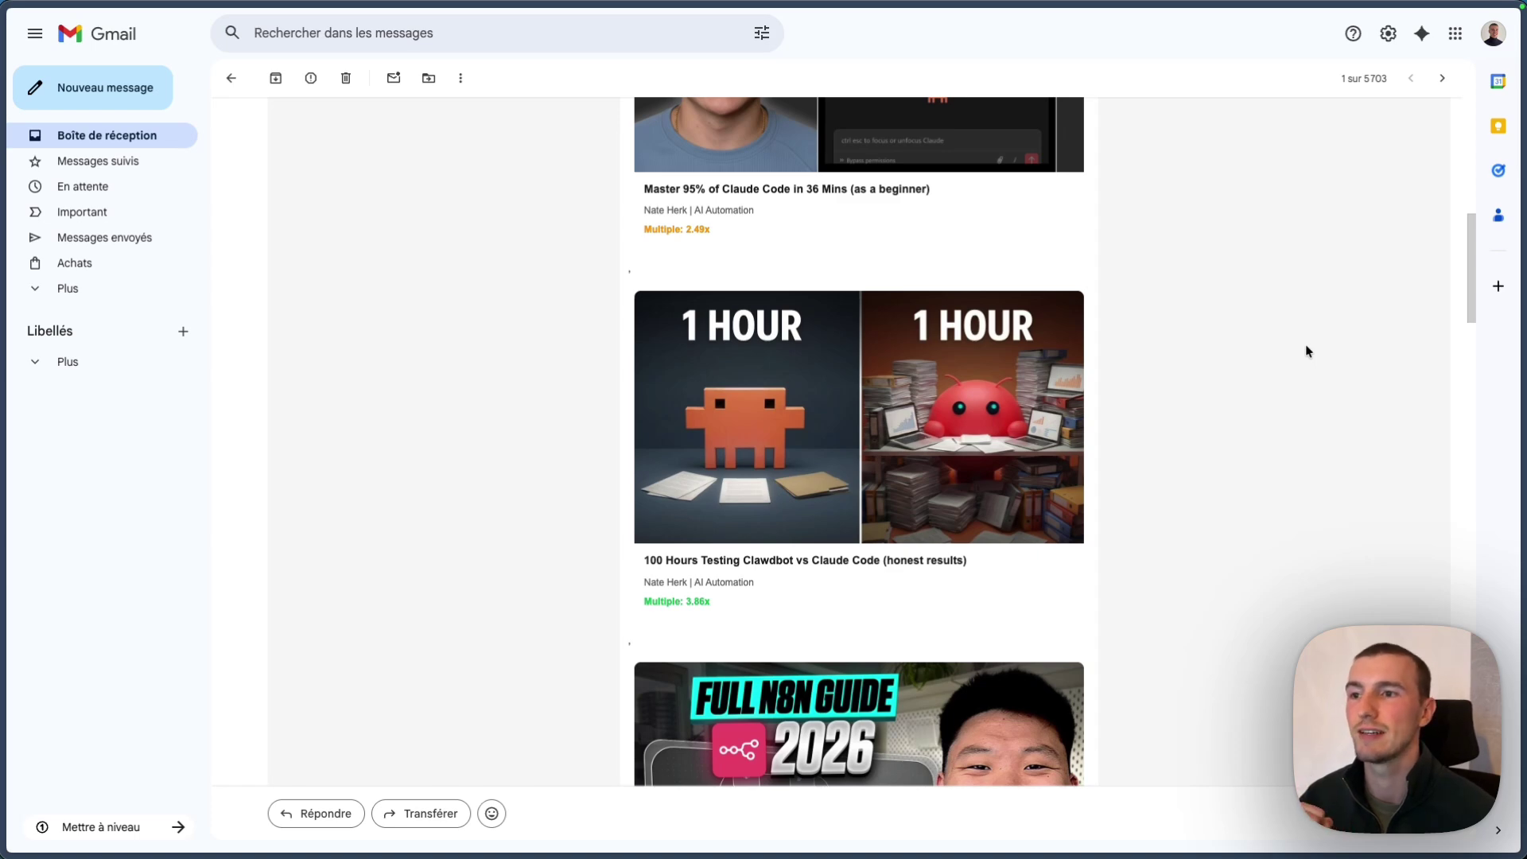
{"action": "scroll", "coordinate": [1308, 352], "scroll_direction": "down", "scroll_amount": 10}
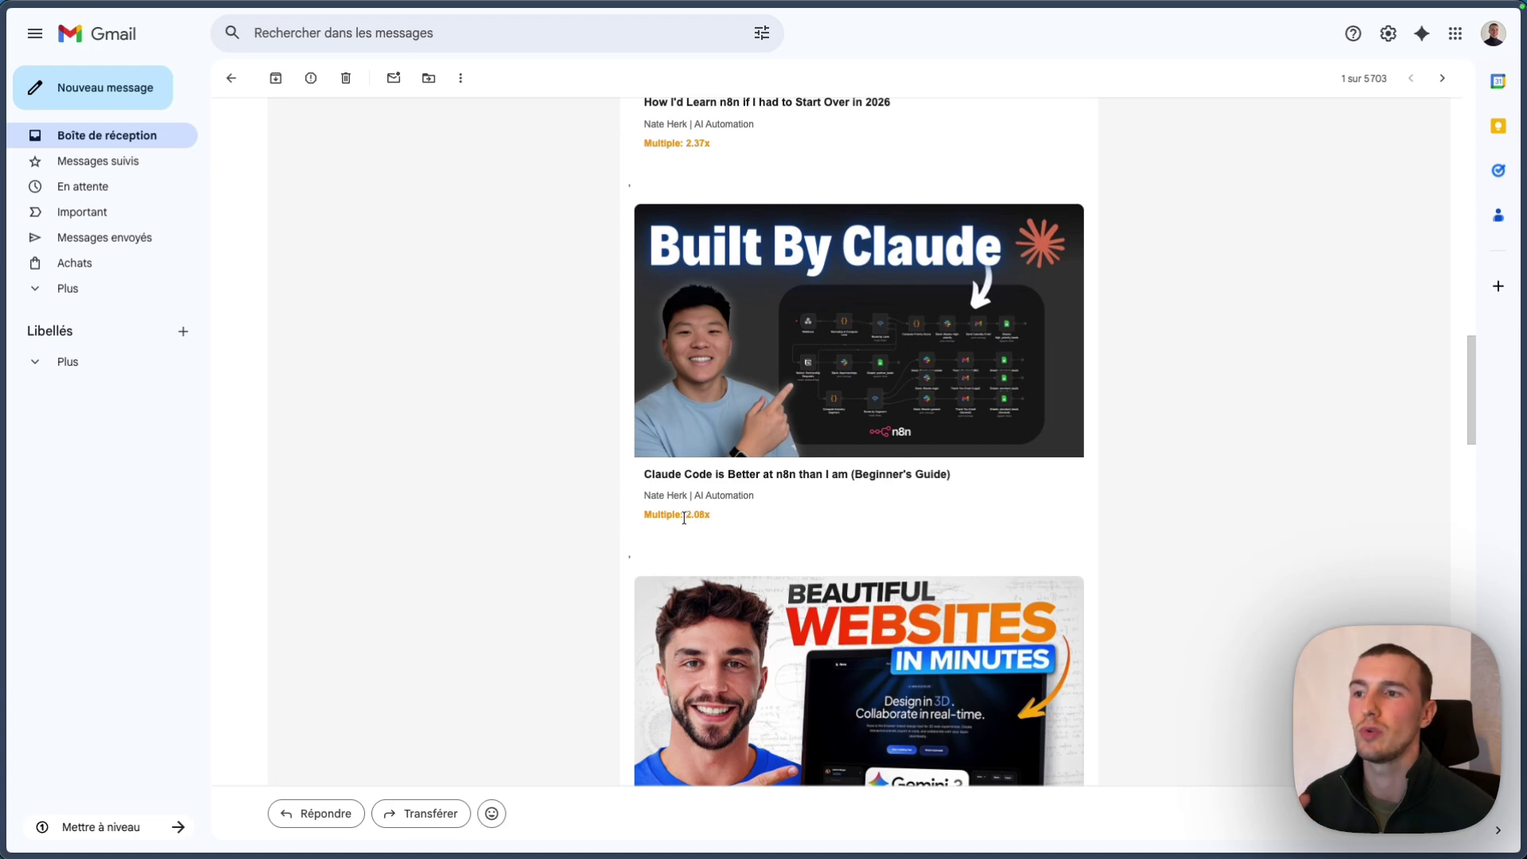
{"action": "scroll", "coordinate": [1065, 472], "scroll_direction": "down", "scroll_amount": 3}
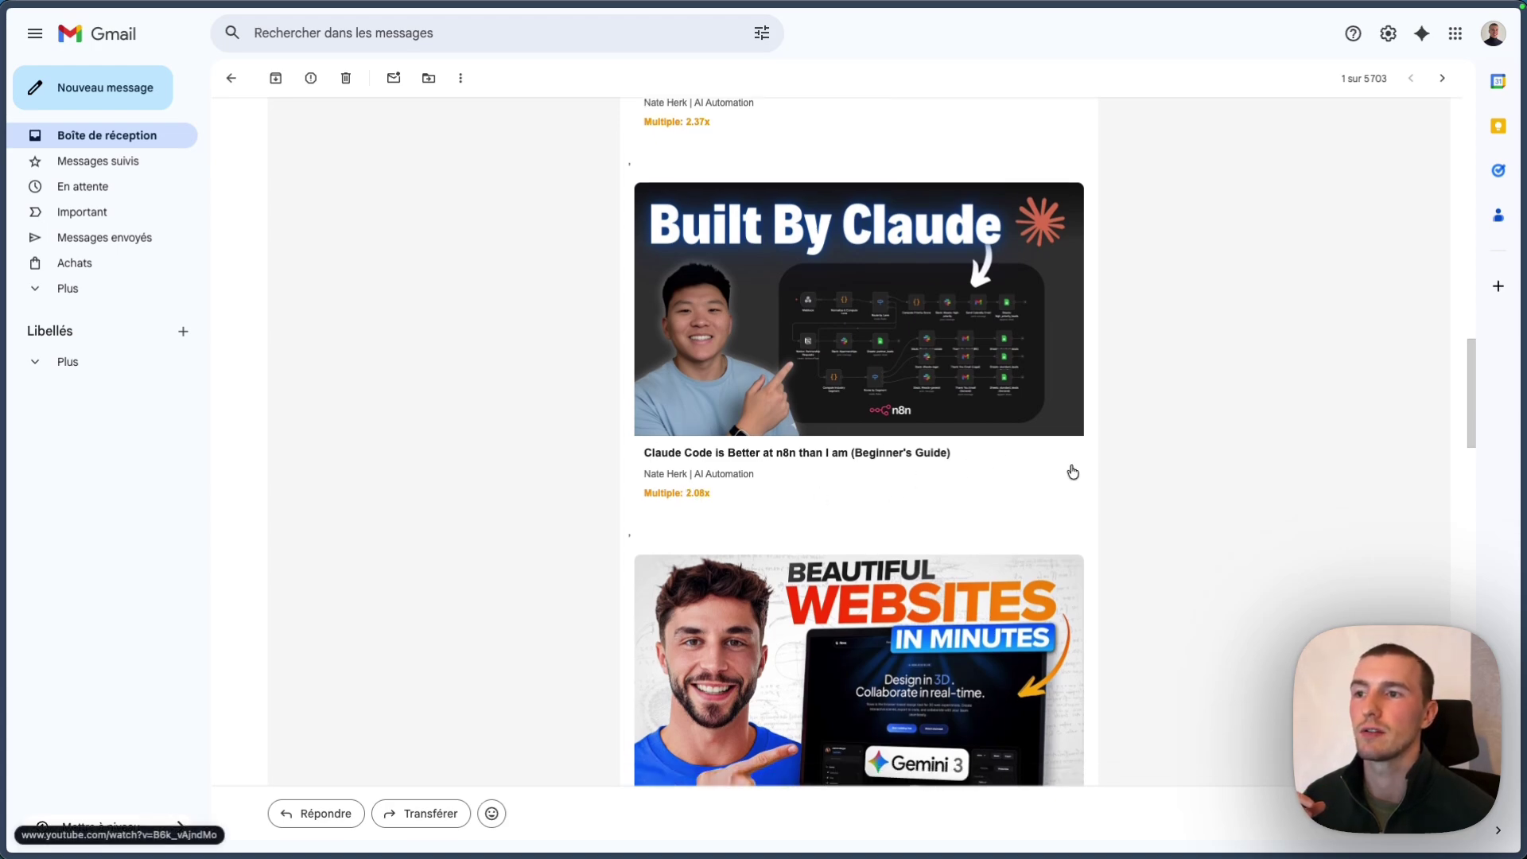
{"action": "scroll", "coordinate": [909, 385], "scroll_direction": "down", "scroll_amount": 7}
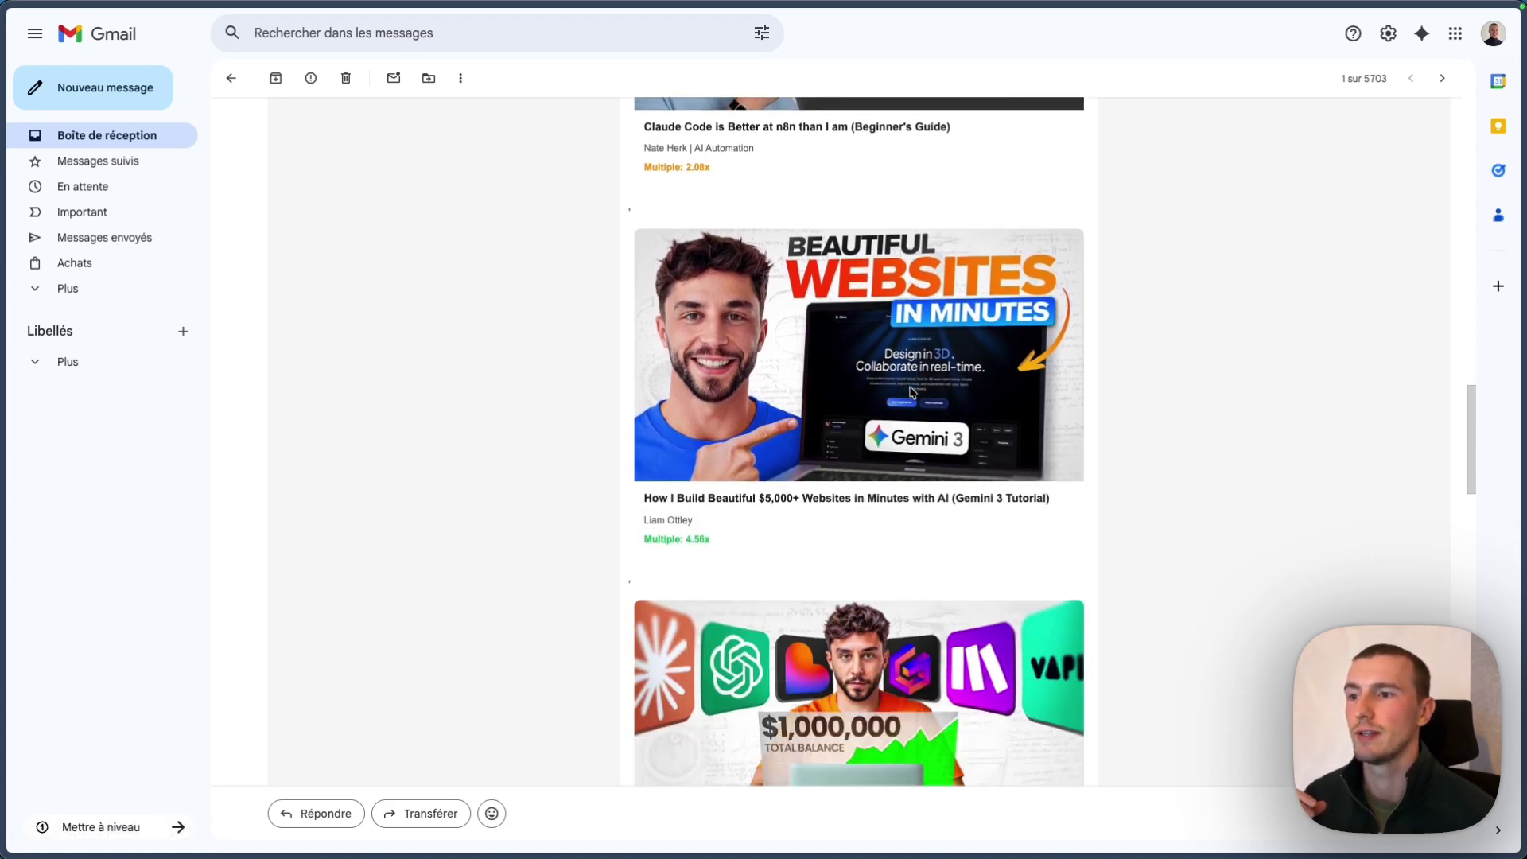
{"action": "scroll", "coordinate": [911, 392], "scroll_direction": "up", "scroll_amount": 2}
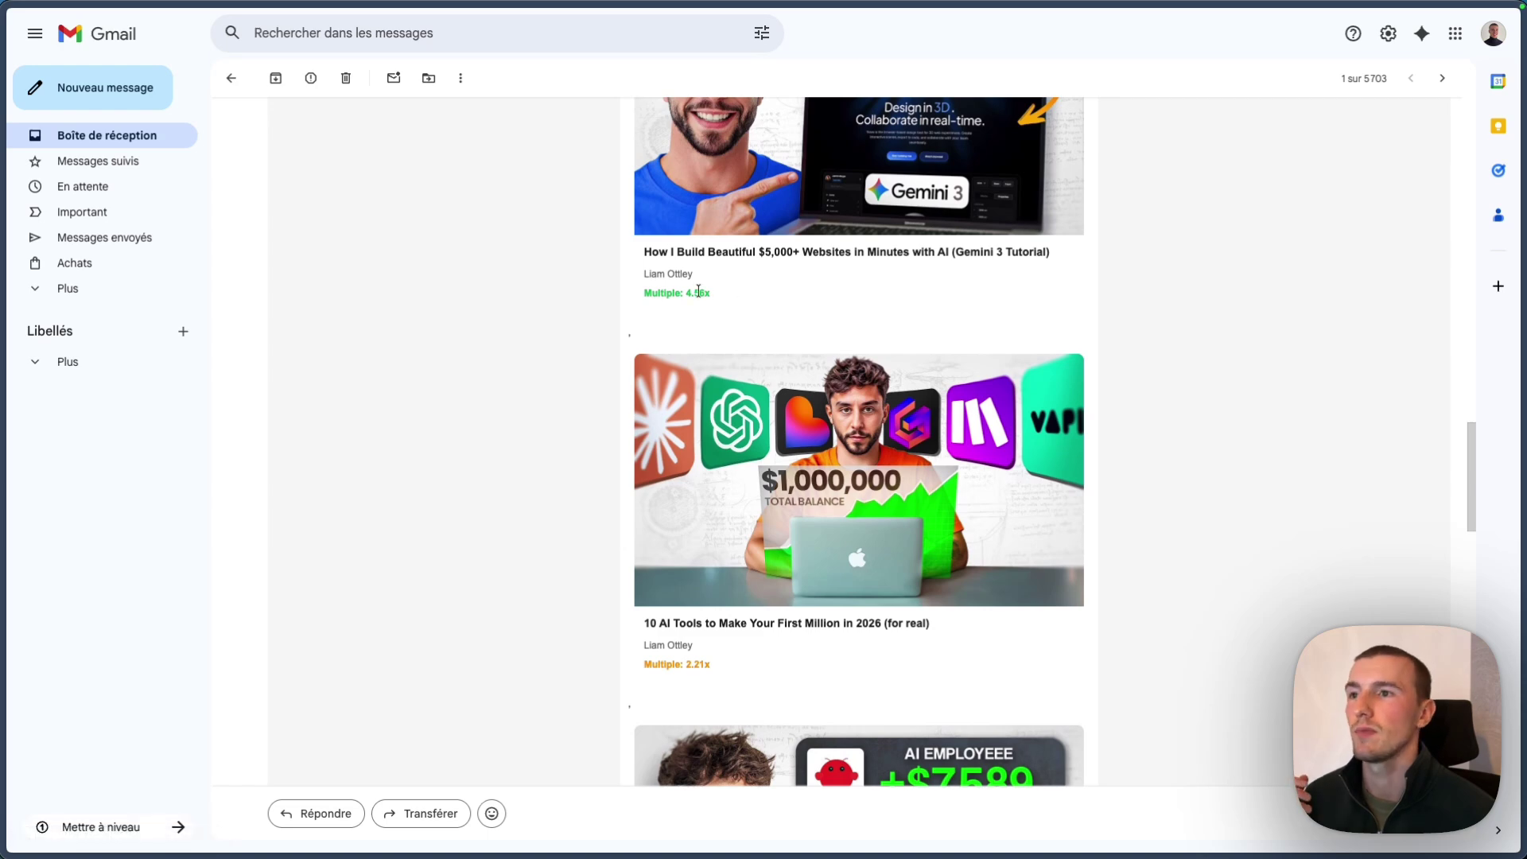
{"action": "scroll", "coordinate": [554, 332], "scroll_direction": "down", "scroll_amount": 5}
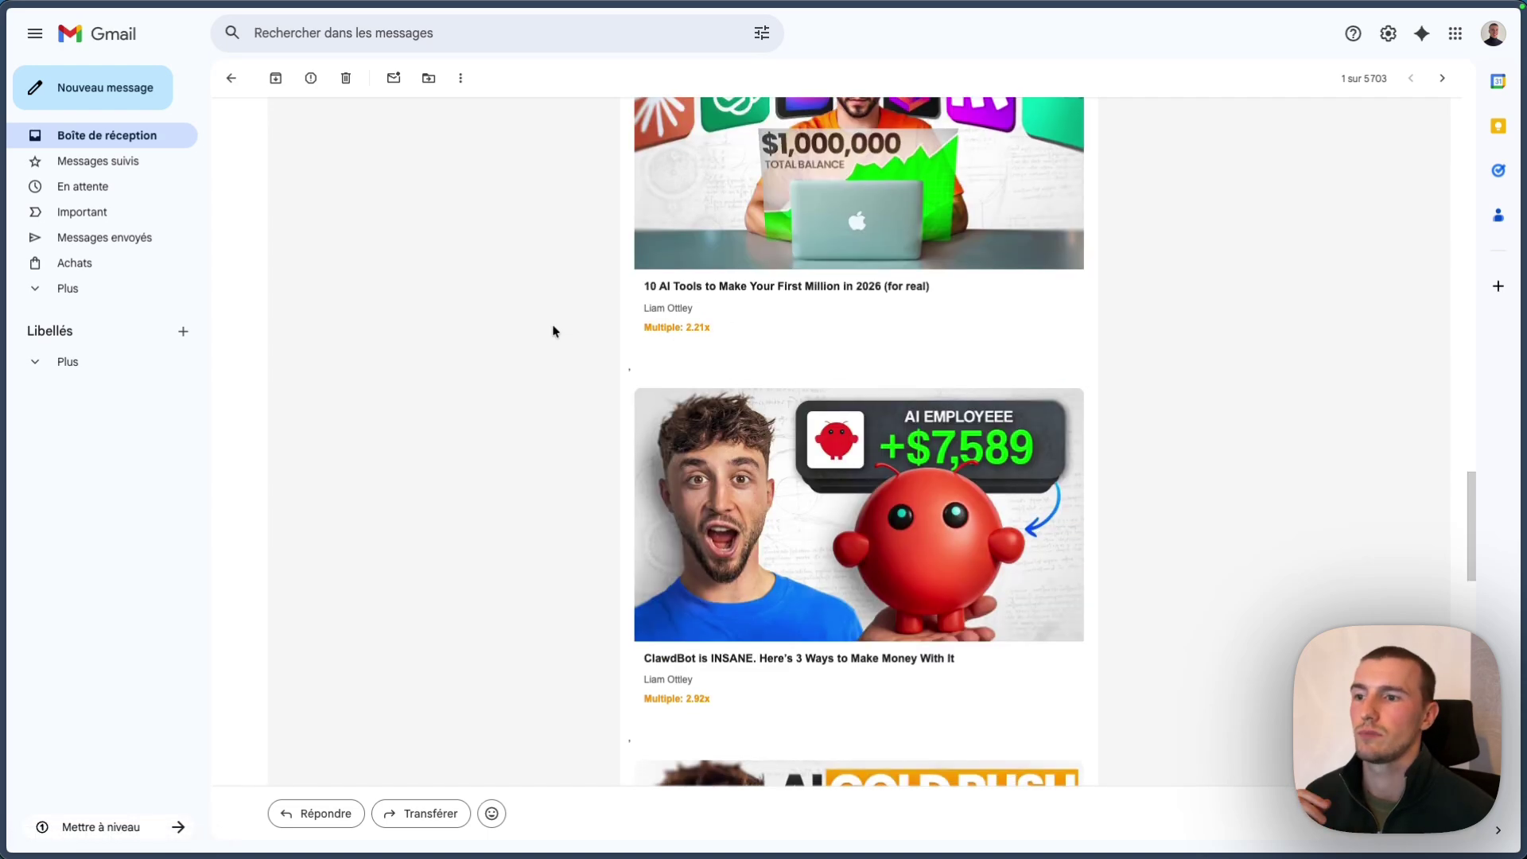
{"action": "scroll", "coordinate": [554, 332], "scroll_direction": "up", "scroll_amount": 1}
{"action": "scroll", "coordinate": [554, 332], "scroll_direction": "down", "scroll_amount": 1}
{"action": "scroll", "coordinate": [555, 331], "scroll_direction": "down", "scroll_amount": 7}
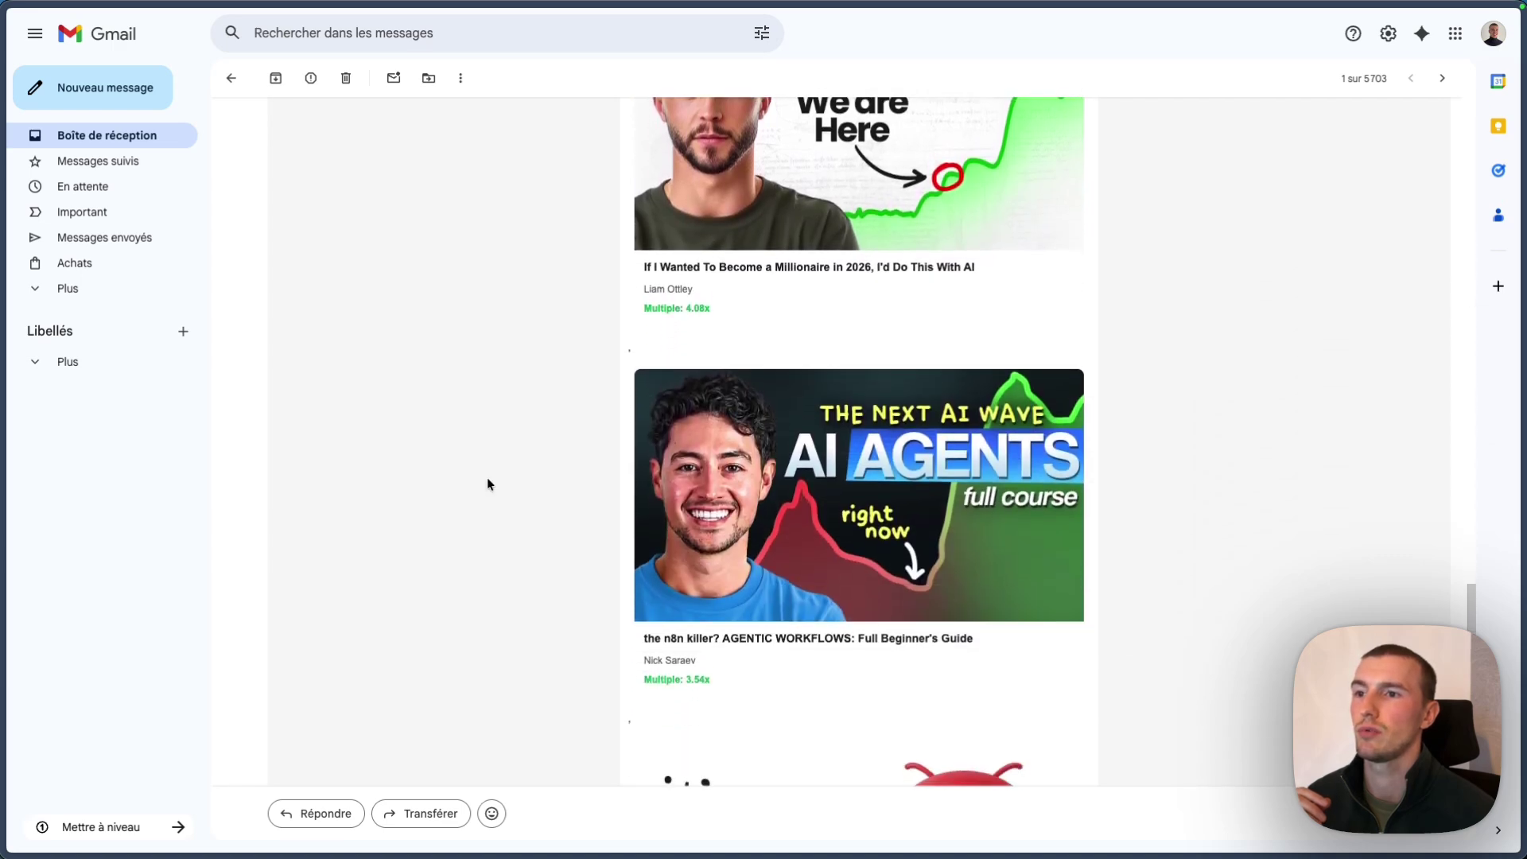
{"action": "scroll", "coordinate": [487, 477], "scroll_direction": "down", "scroll_amount": 3}
{"action": "scroll", "coordinate": [640, 415], "scroll_direction": "down", "scroll_amount": 3}
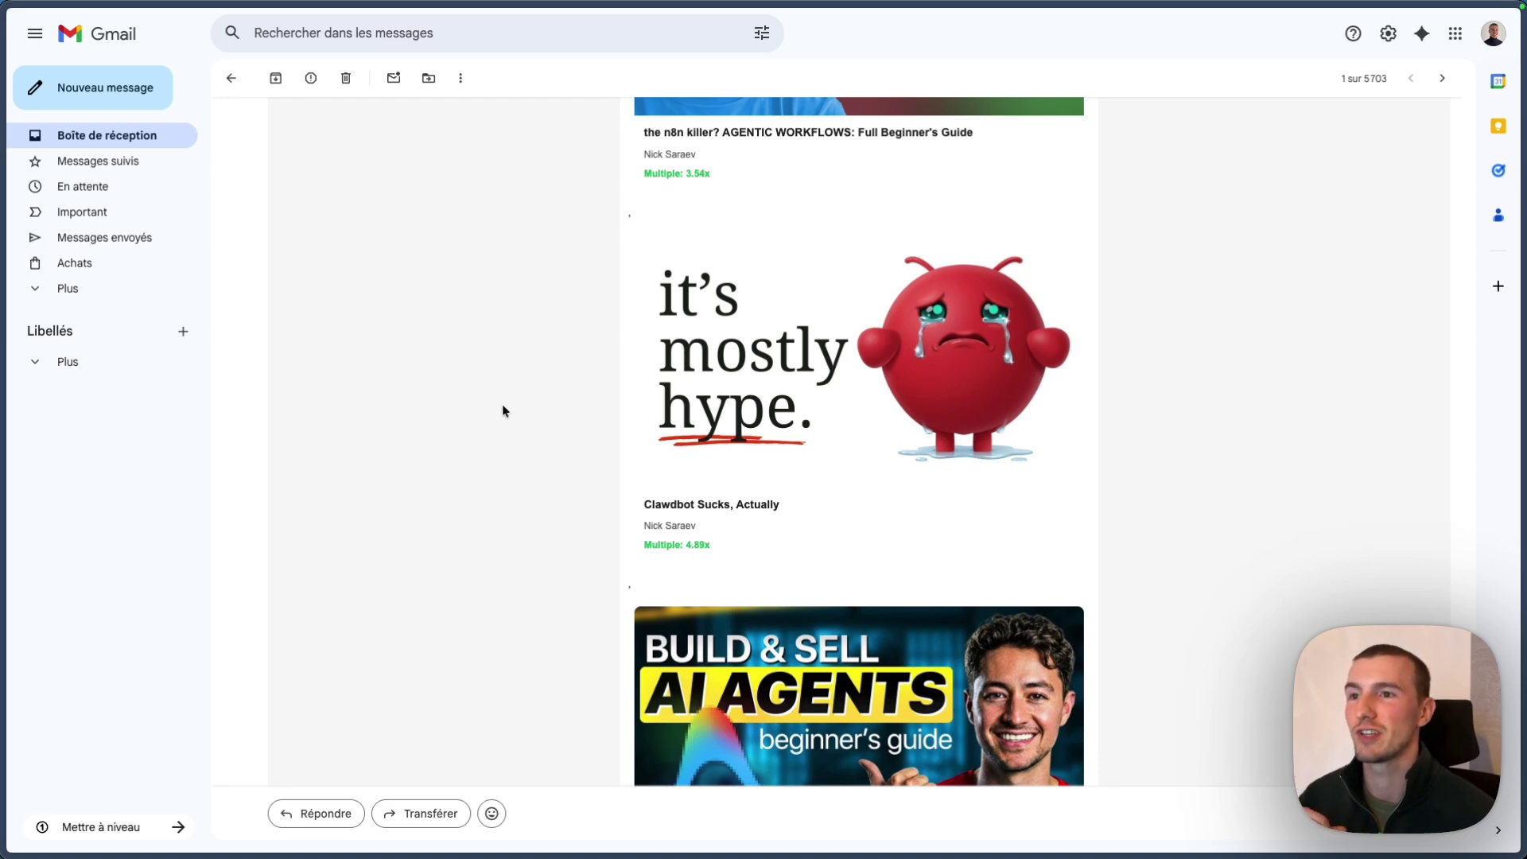
{"action": "scroll", "coordinate": [560, 360], "scroll_direction": "down", "scroll_amount": 2}
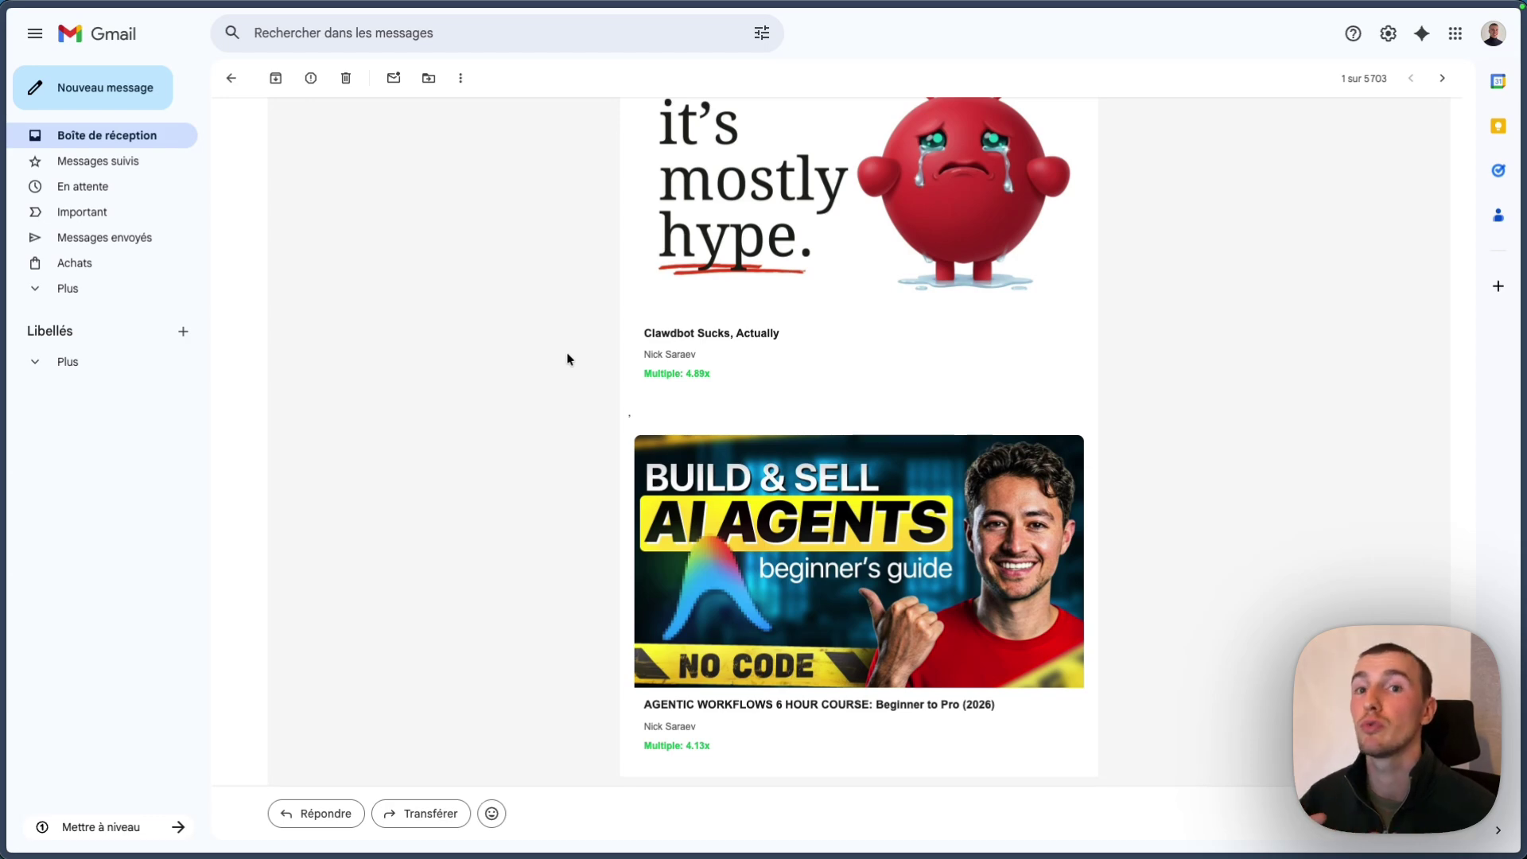
{"action": "scroll", "coordinate": [567, 359], "scroll_direction": "up", "scroll_amount": 1}
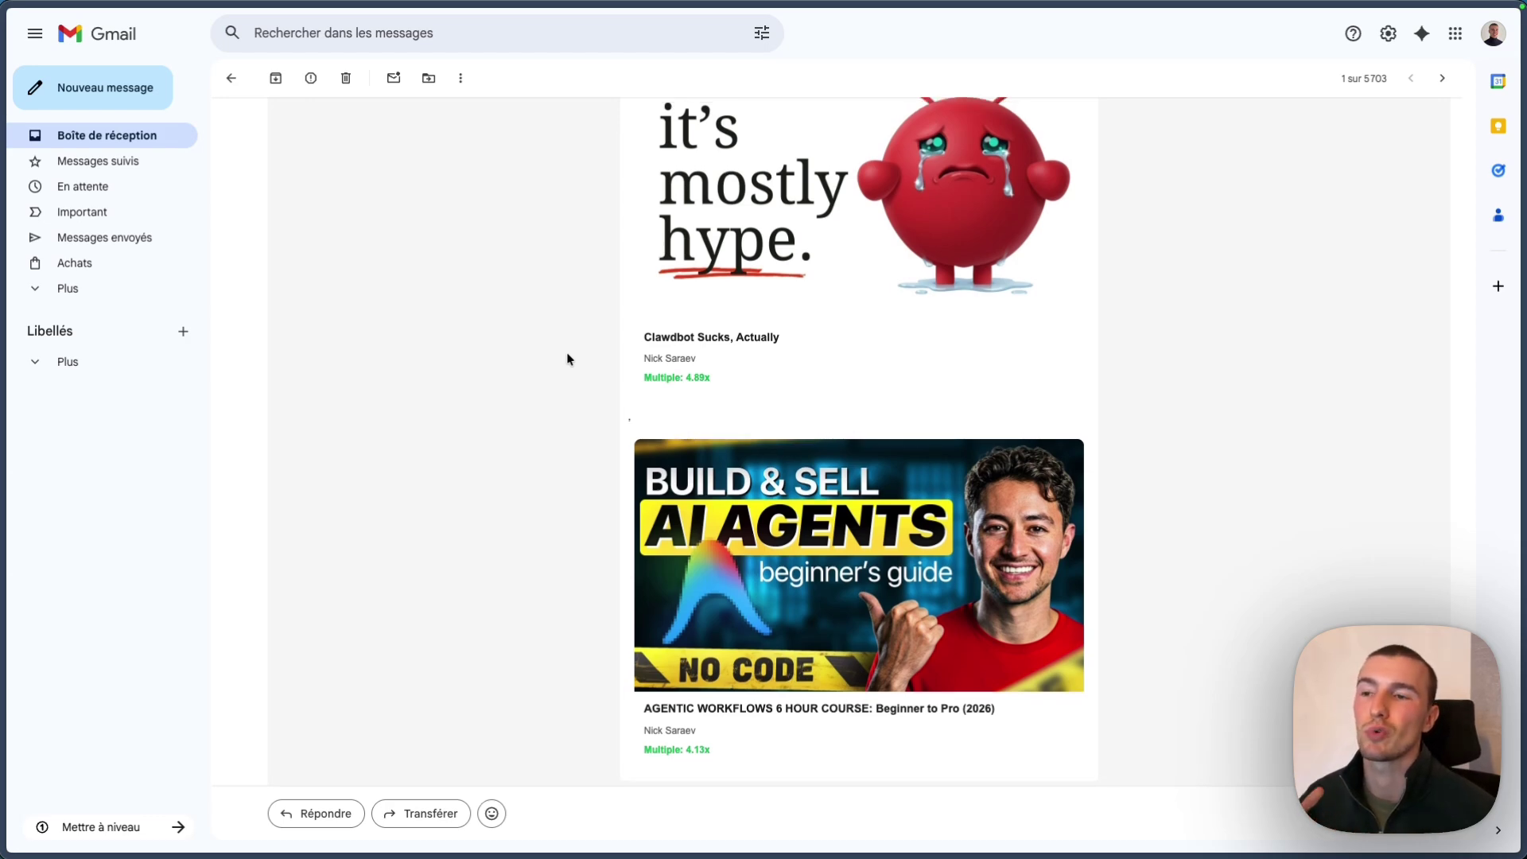